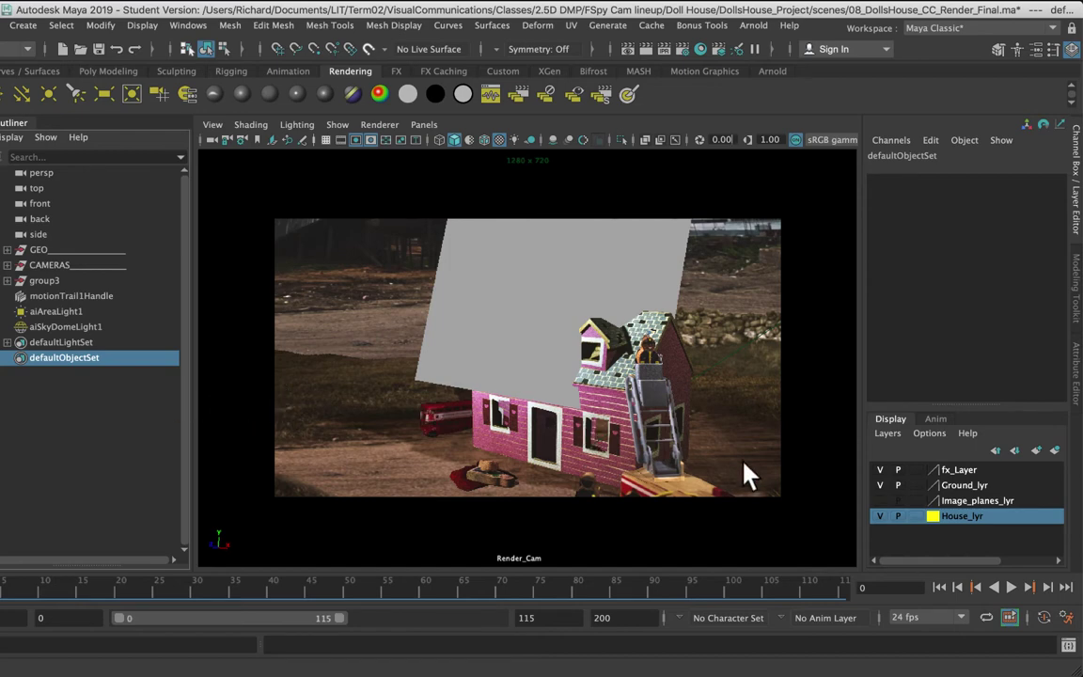
- Play back the scene animation in the Render_Cam view and return to the first frame
click(1011, 587)
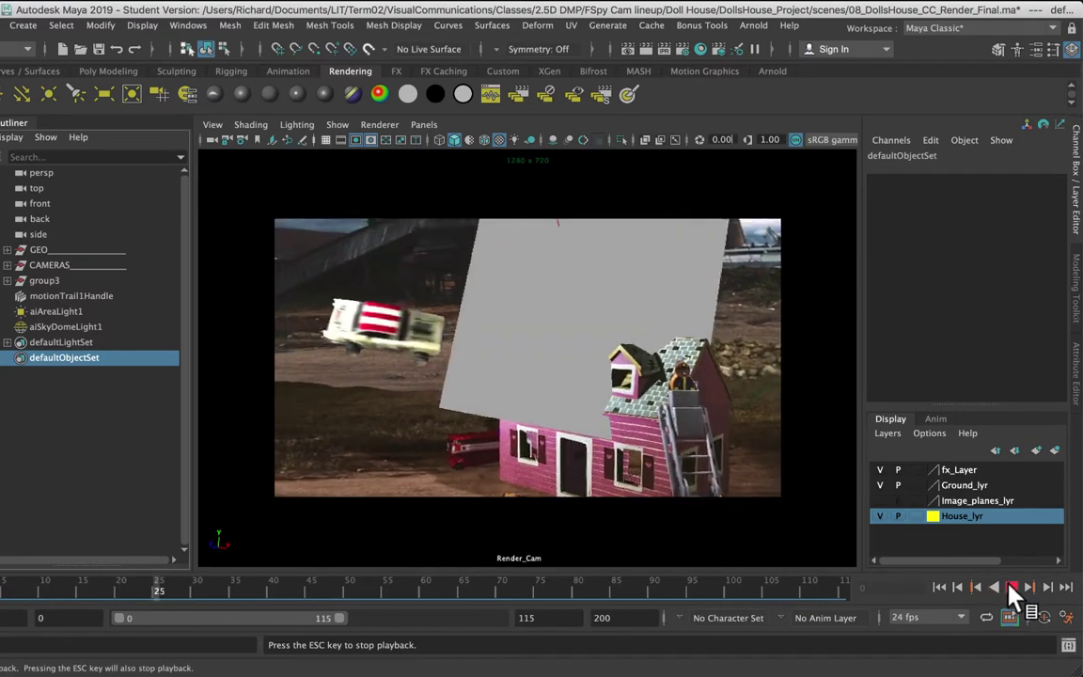
click(1012, 587)
click(939, 587)
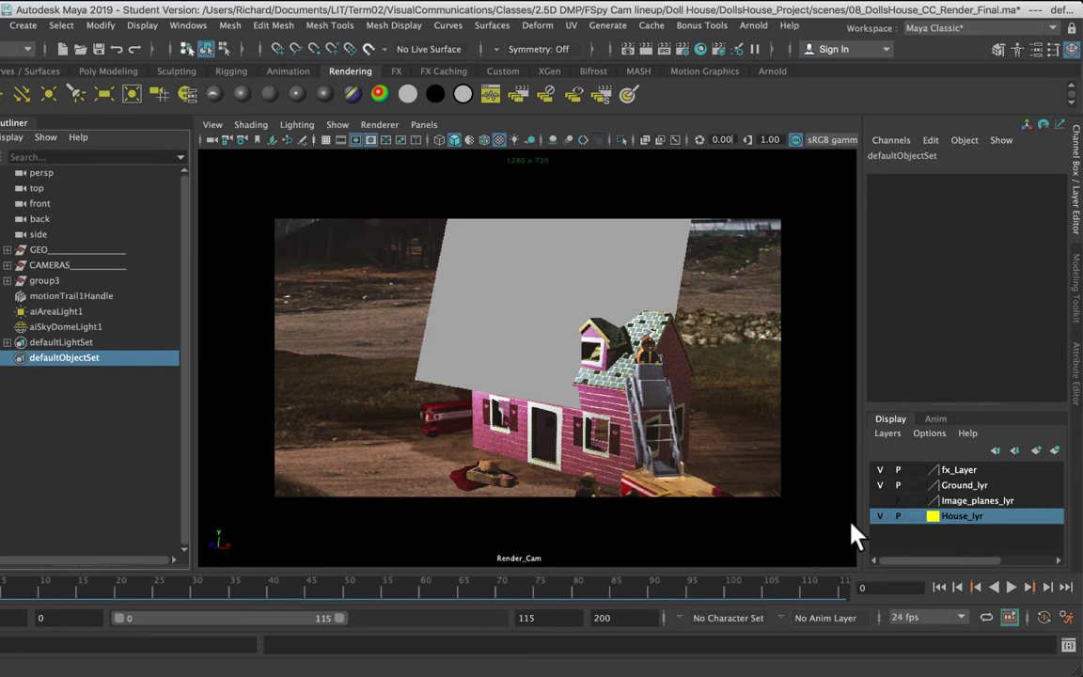
- Set the playback speed to 24 fps x 1 in the Time Slider preferences and save them
click(1068, 617)
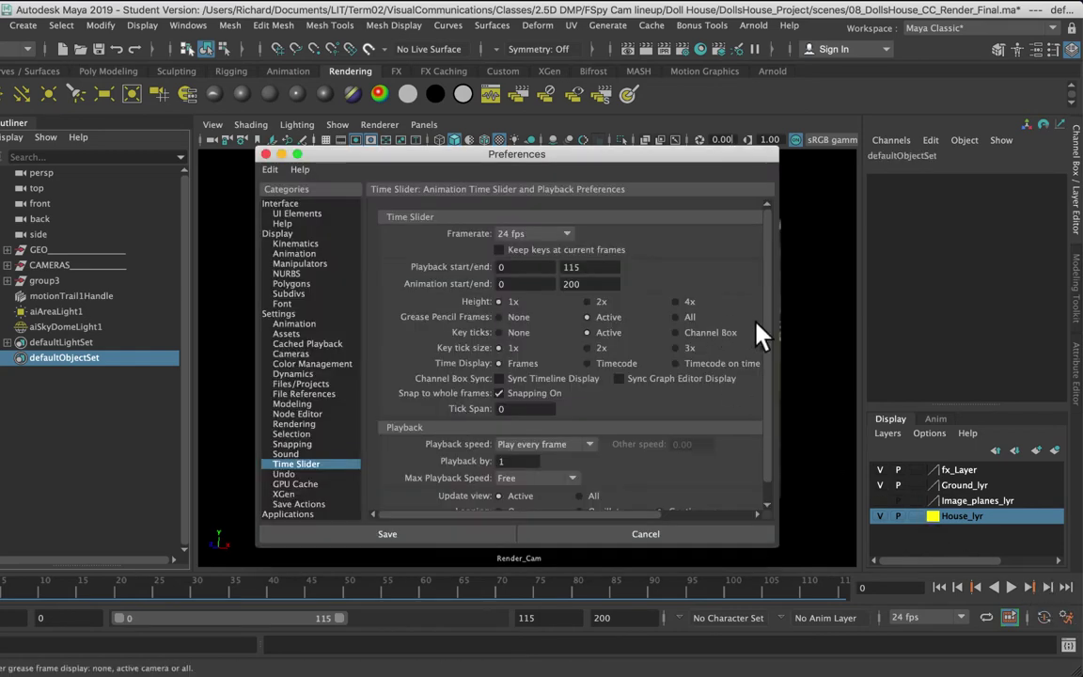
scroll(764, 338, down, 1)
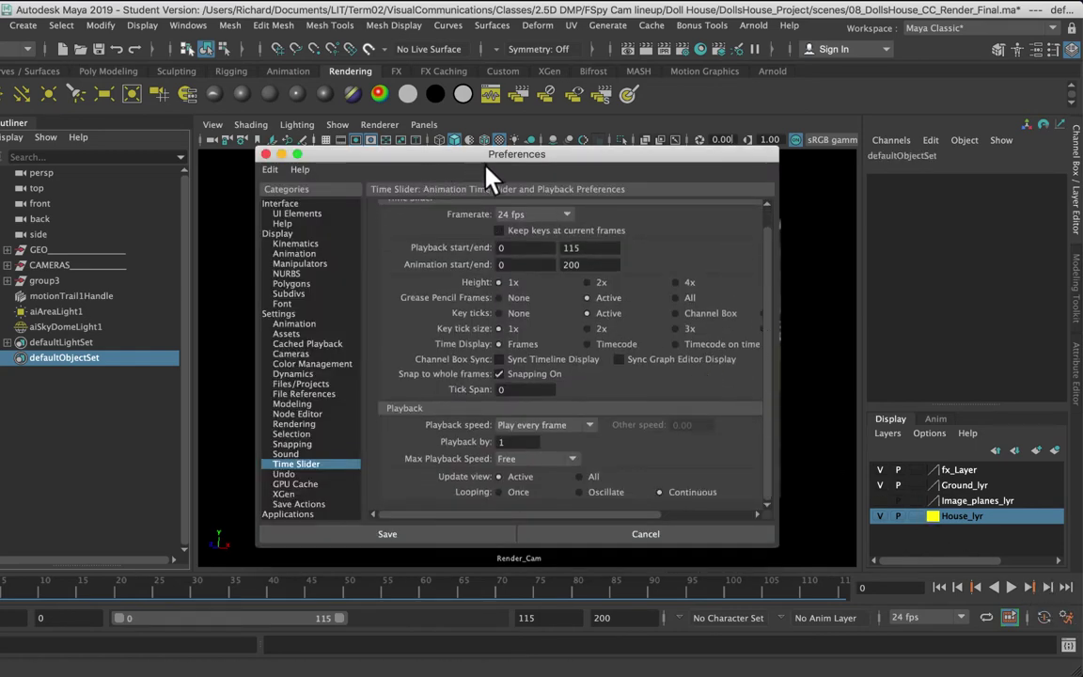
click(188, 25)
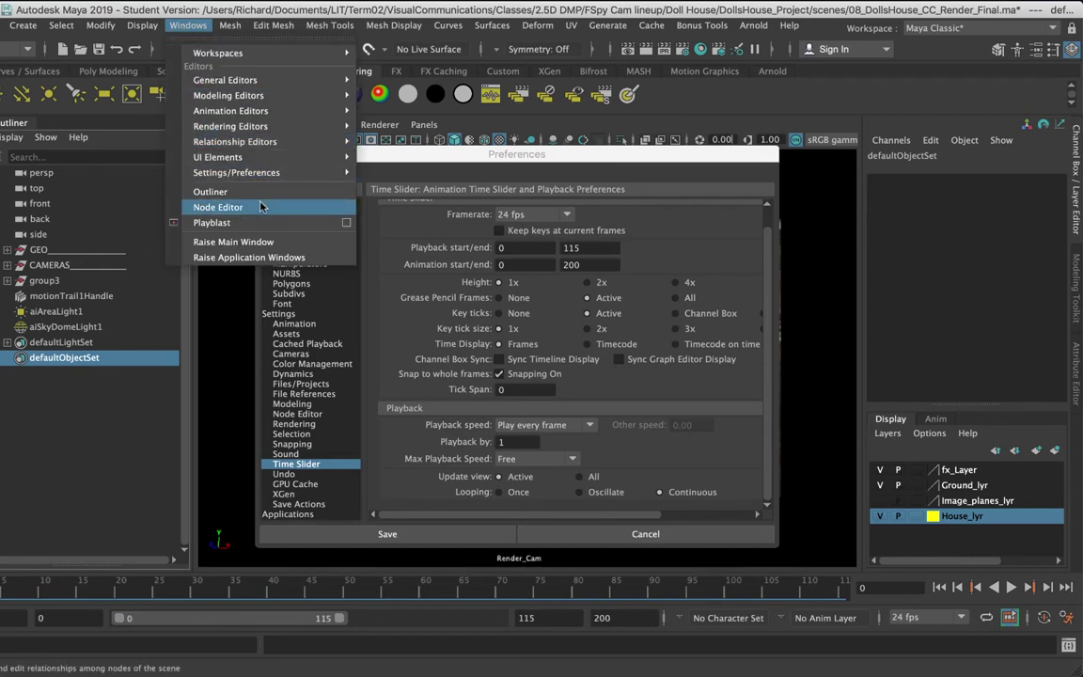
mouse_move(285, 174)
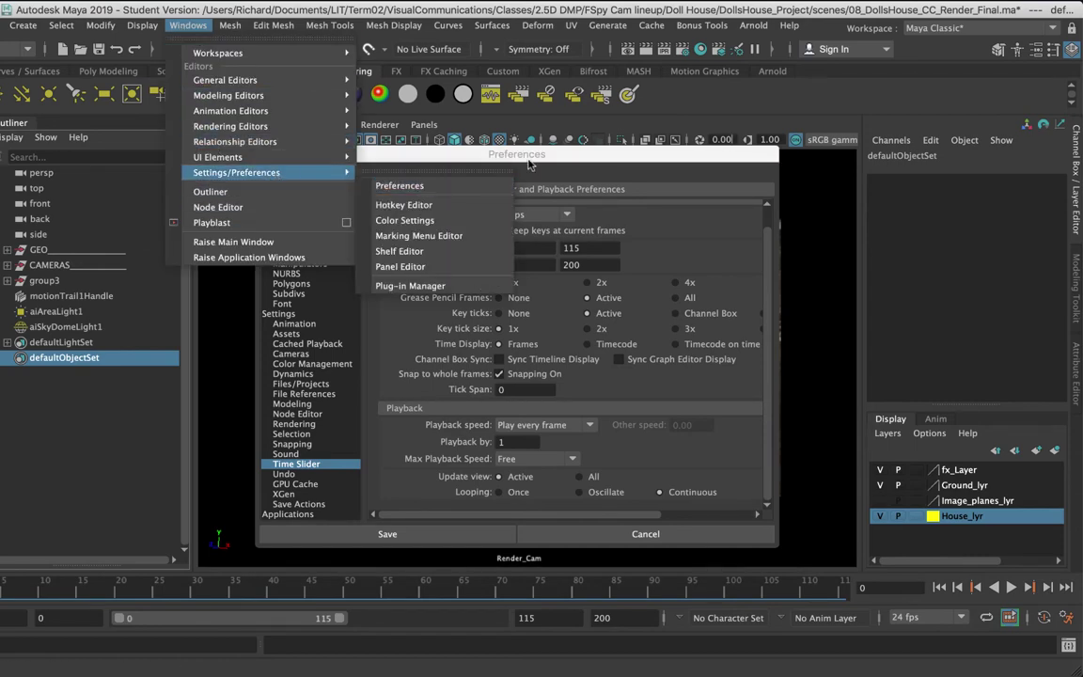
click(426, 186)
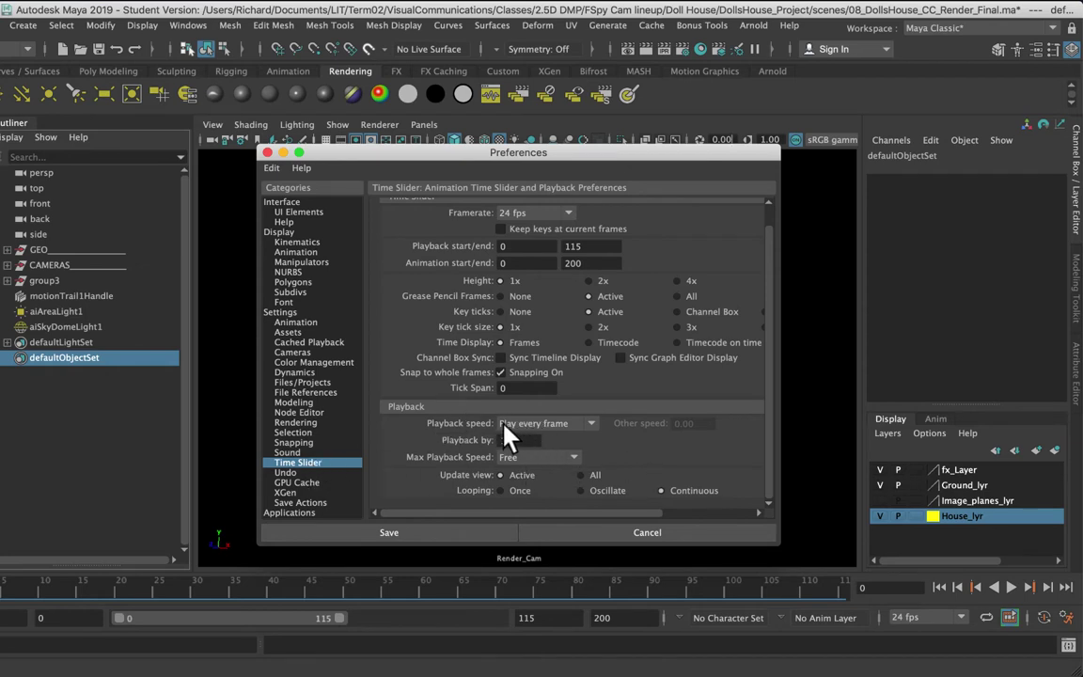
click(593, 423)
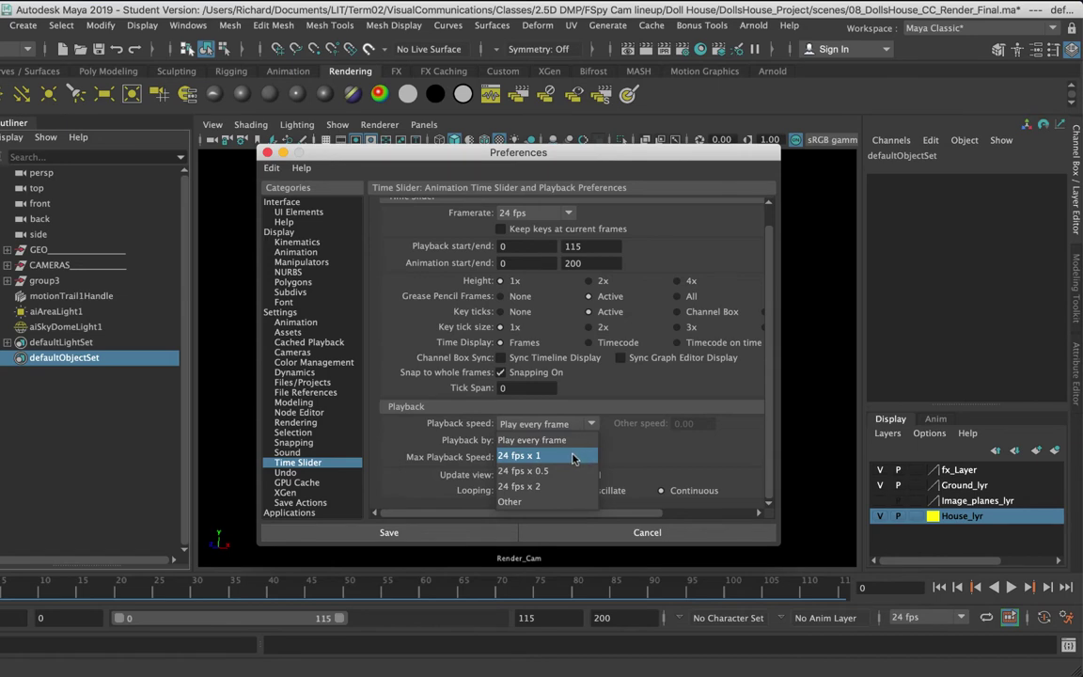
click(581, 458)
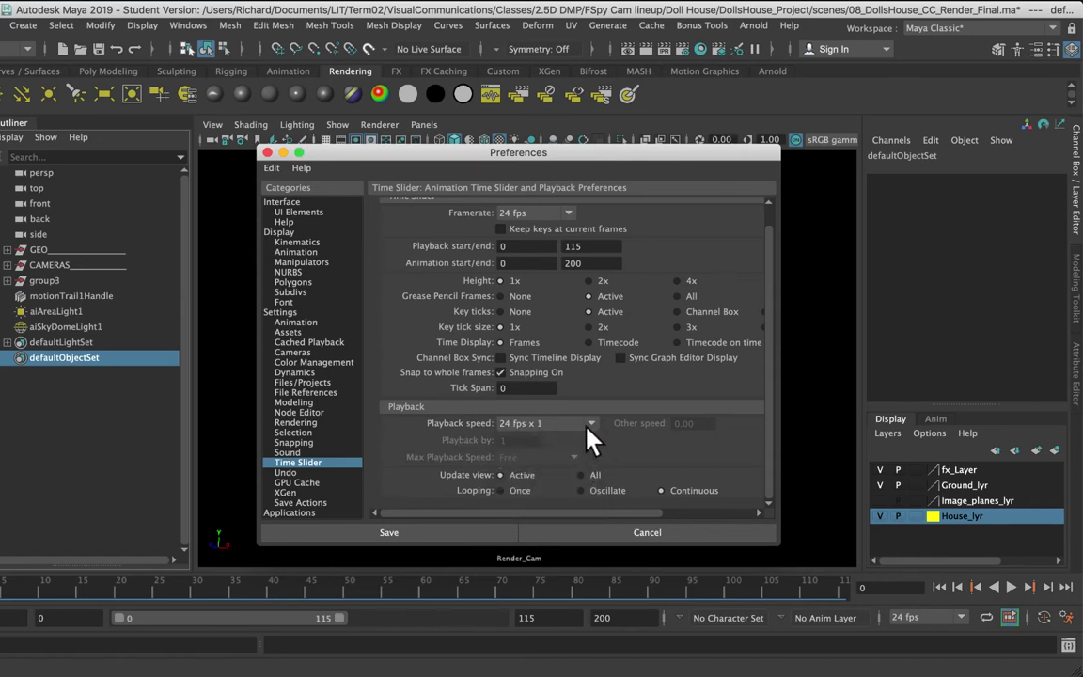
click(388, 532)
- Check the animation at the new playback speed, stop it and rewind to the start frame
click(1011, 587)
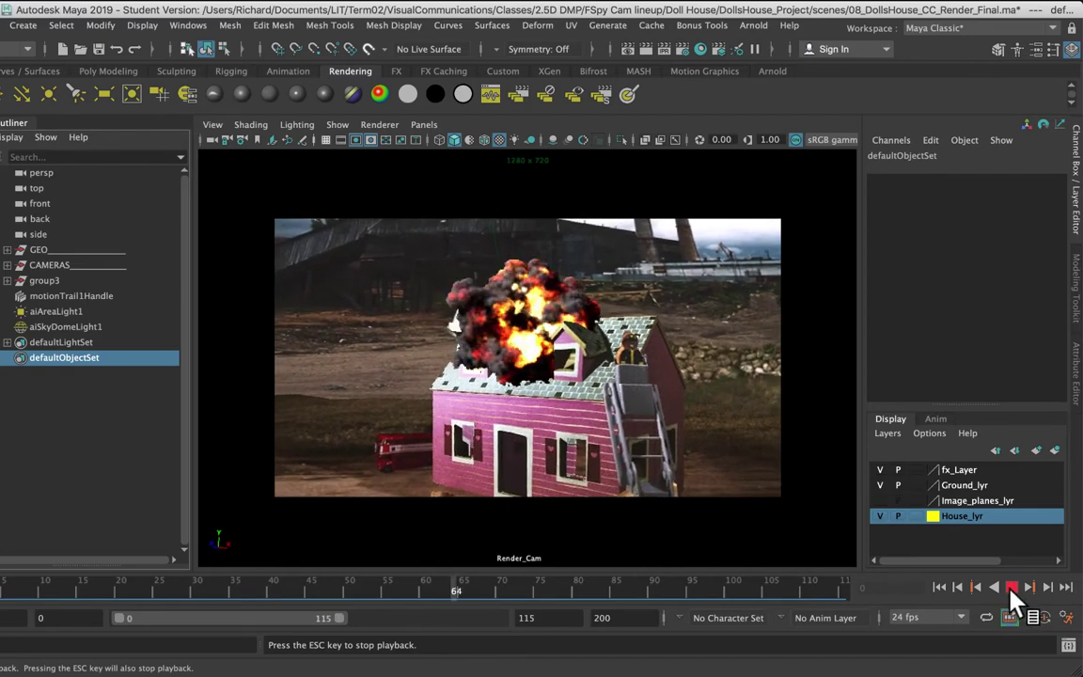
click(1013, 586)
click(940, 587)
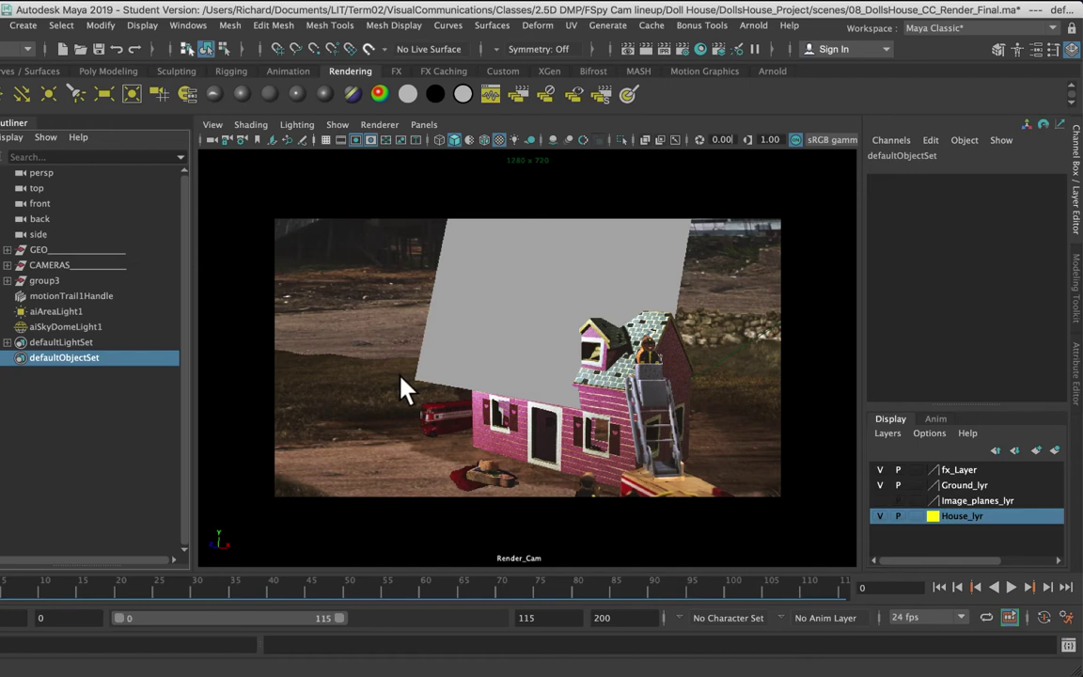
- Open the render settings, choose Arnold Renderer as the renderer and show its common output options
click(684, 48)
drag(174, 84, 343, 84)
click(300, 136)
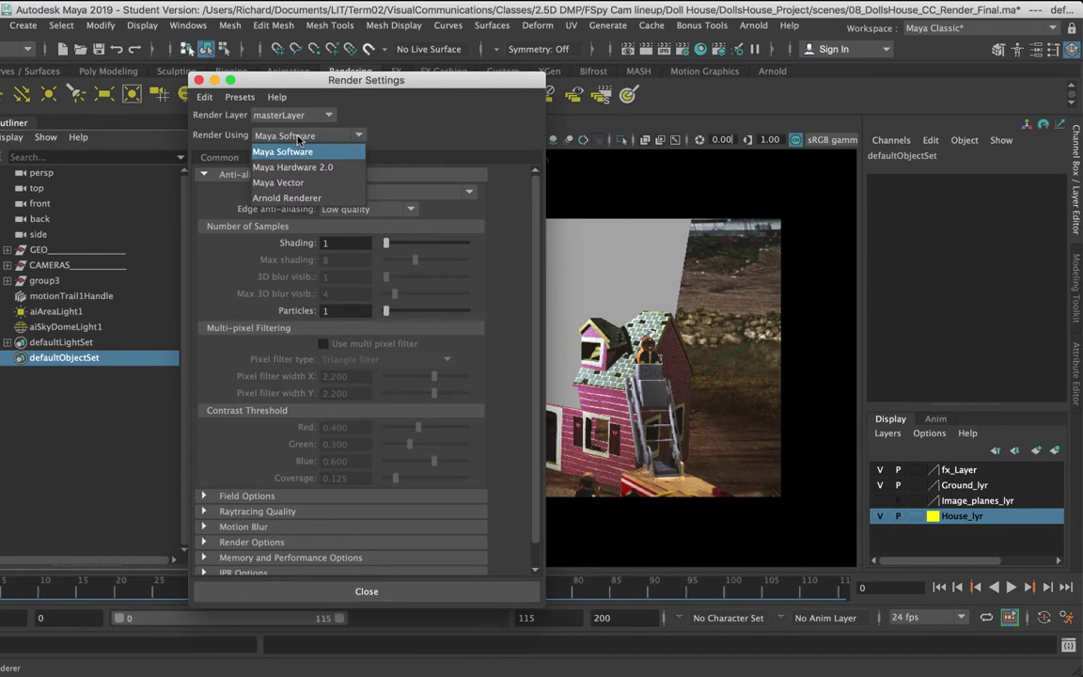
click(311, 198)
click(221, 160)
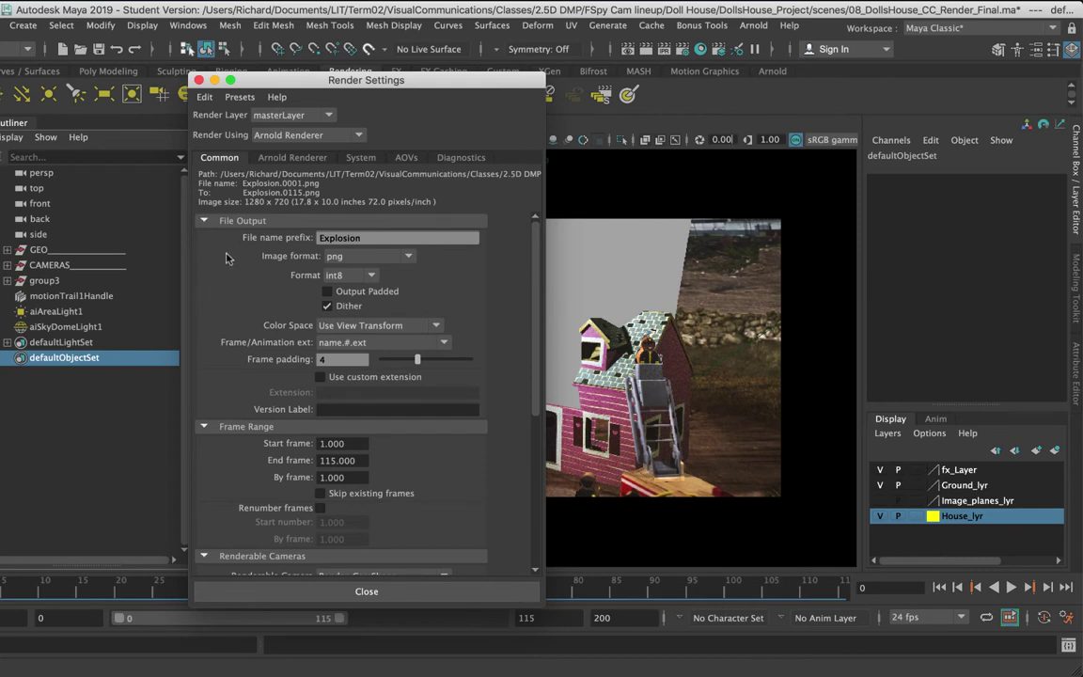
drag(346, 87, 452, 81)
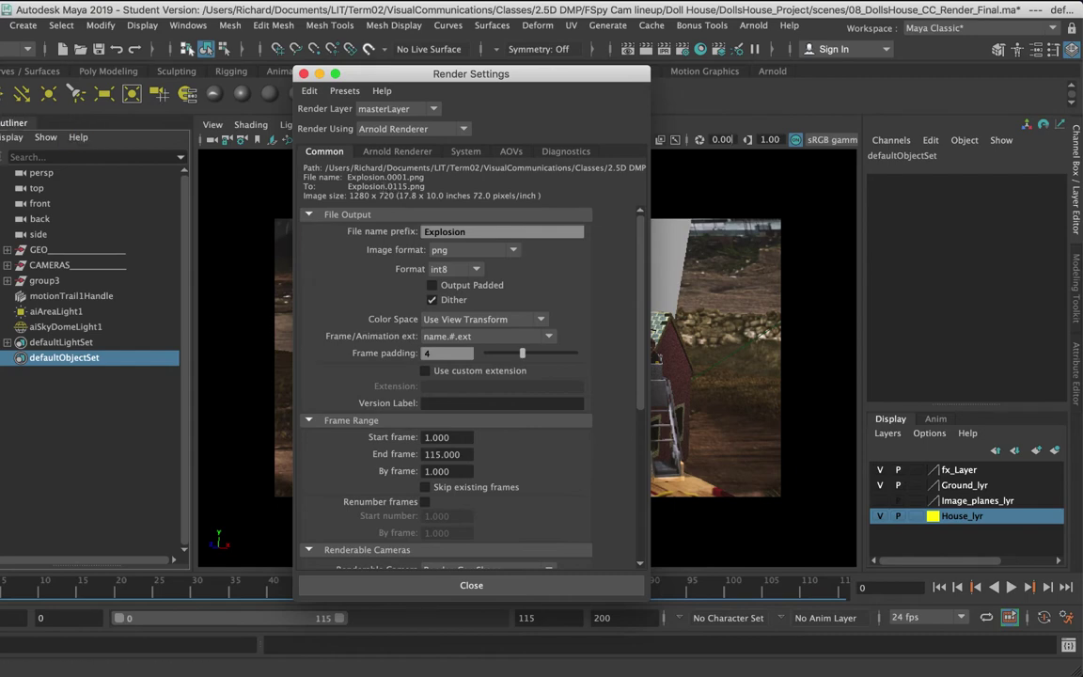
- Set the current project to the DollsHouse_Project folder inside Doll House
click(2, 26)
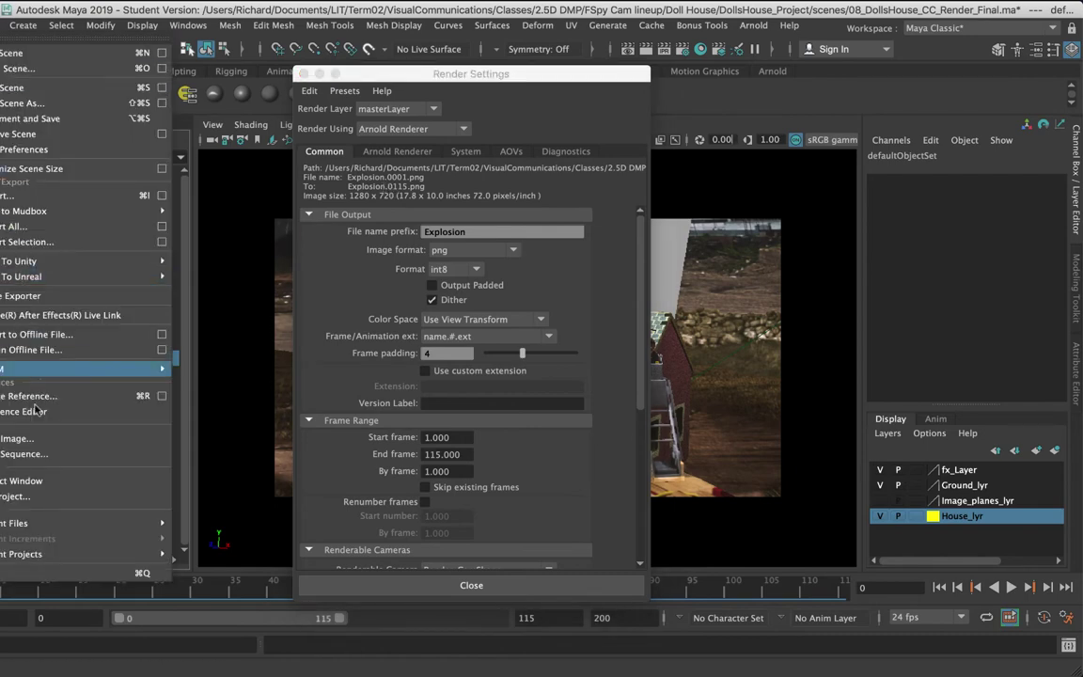
click(61, 449)
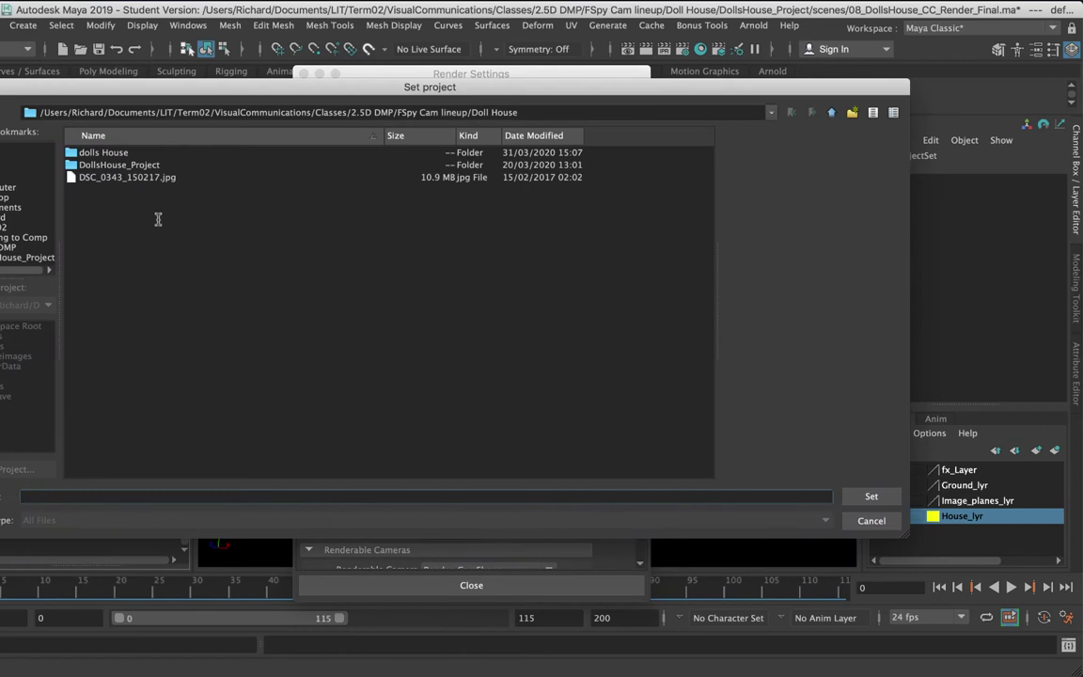
double_click(133, 165)
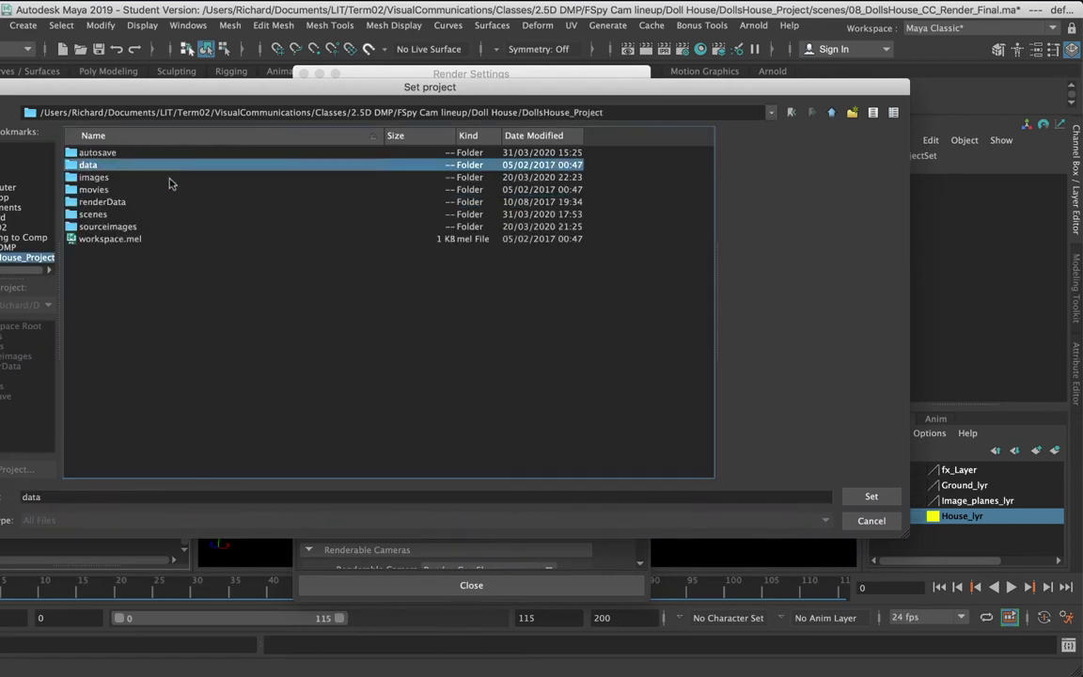
click(832, 112)
click(220, 166)
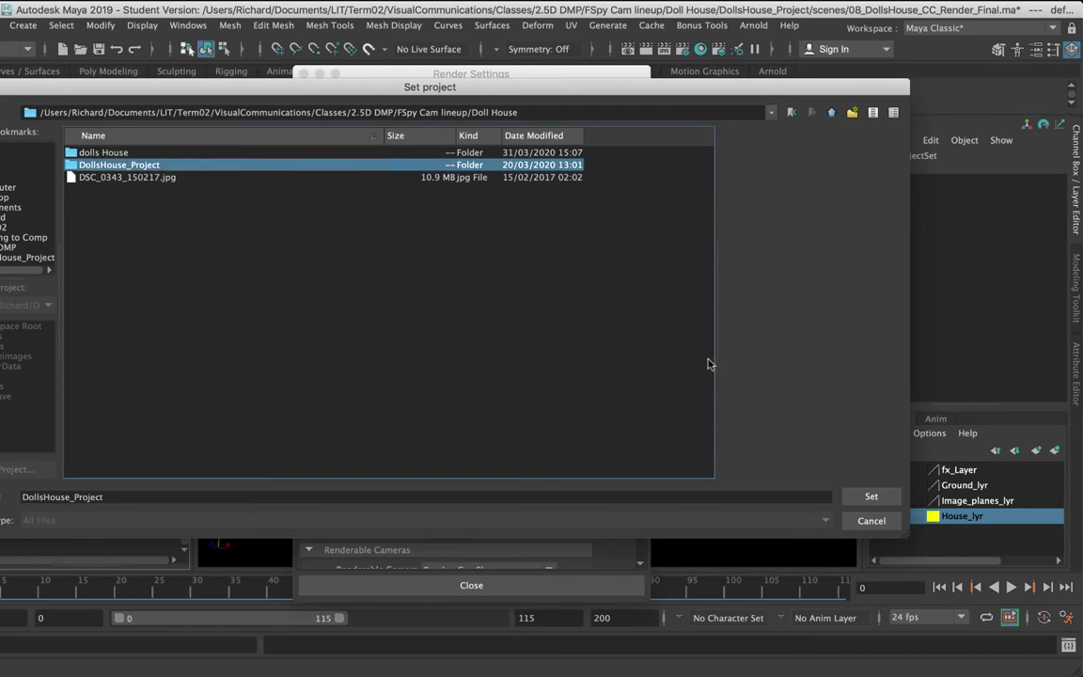
click(872, 496)
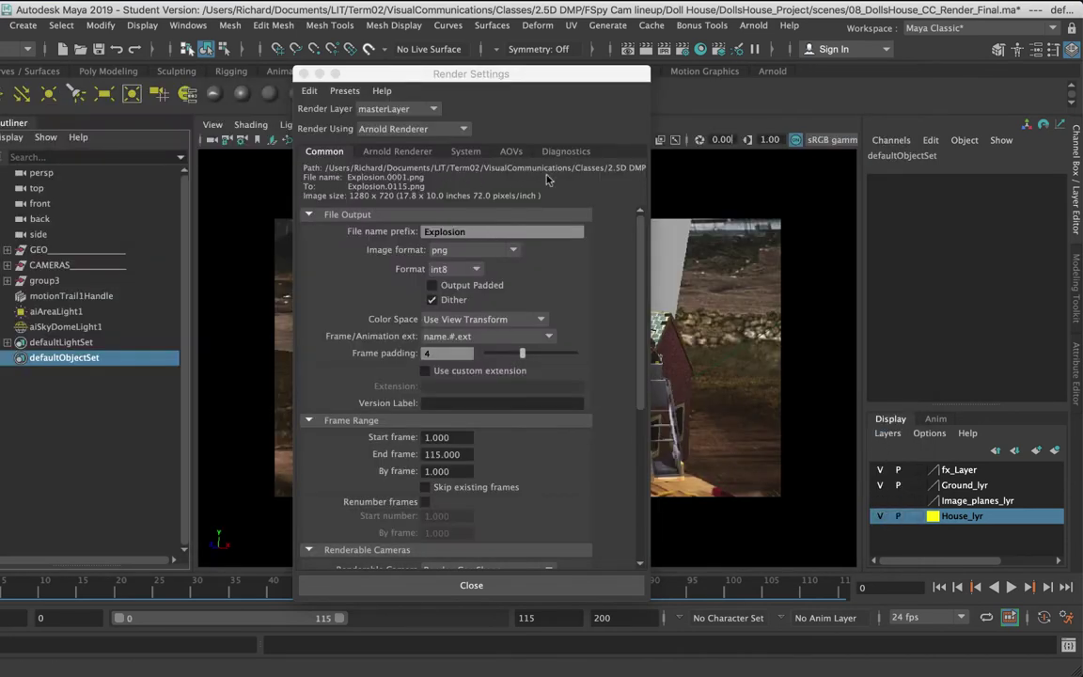
- Widen the Render Settings window to read the full output path, and shrink it back
drag(651, 179, 1011, 184)
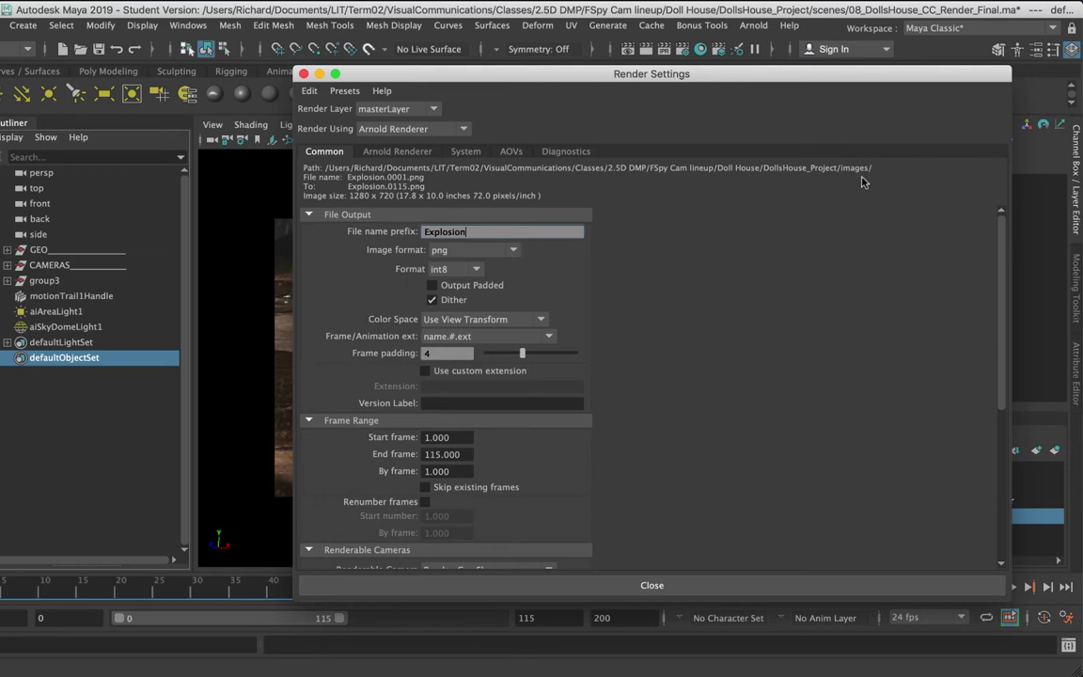
drag(1011, 167, 994, 167)
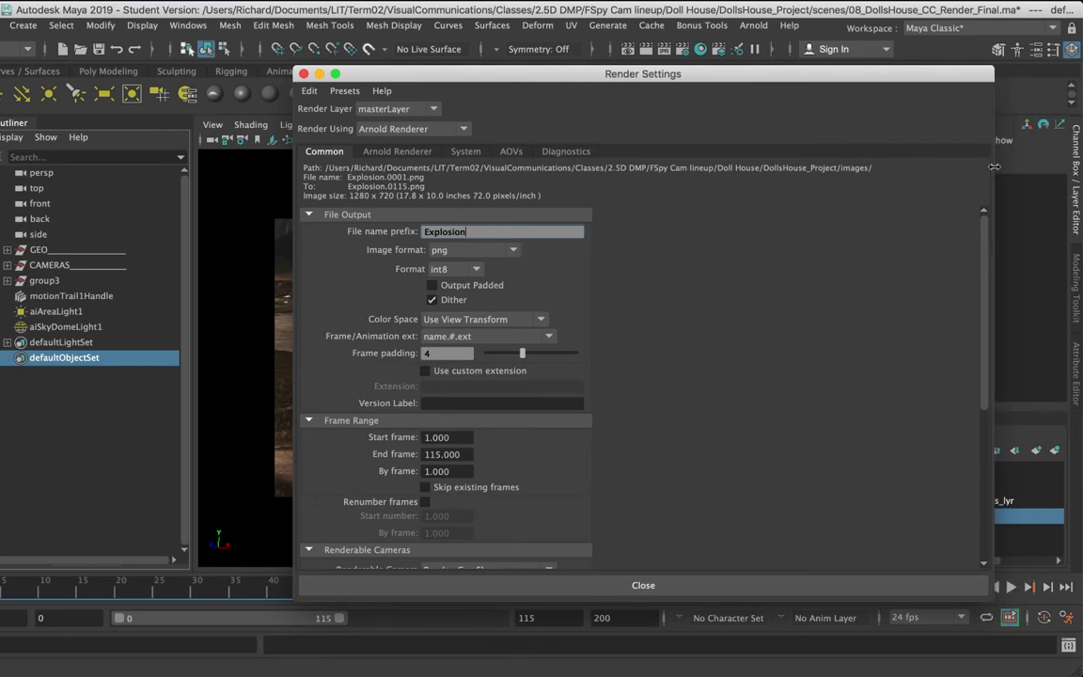
drag(994, 167, 615, 156)
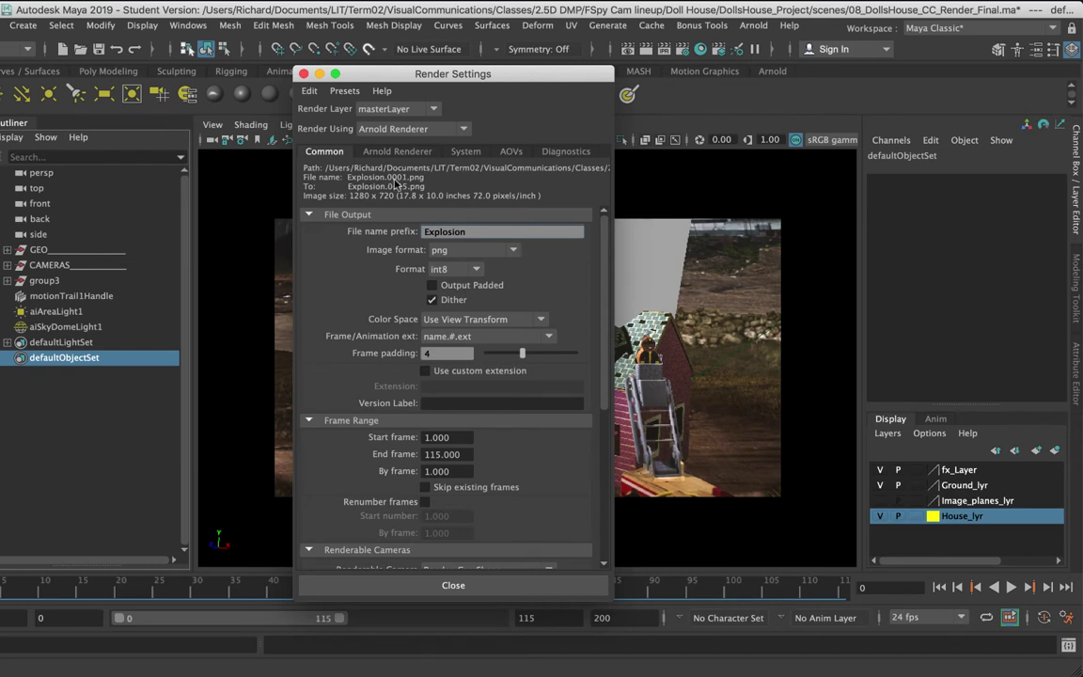
- Replace the render output's file name prefix with DollHouse
double_click(431, 233)
key(BackSpace)
key(Return)
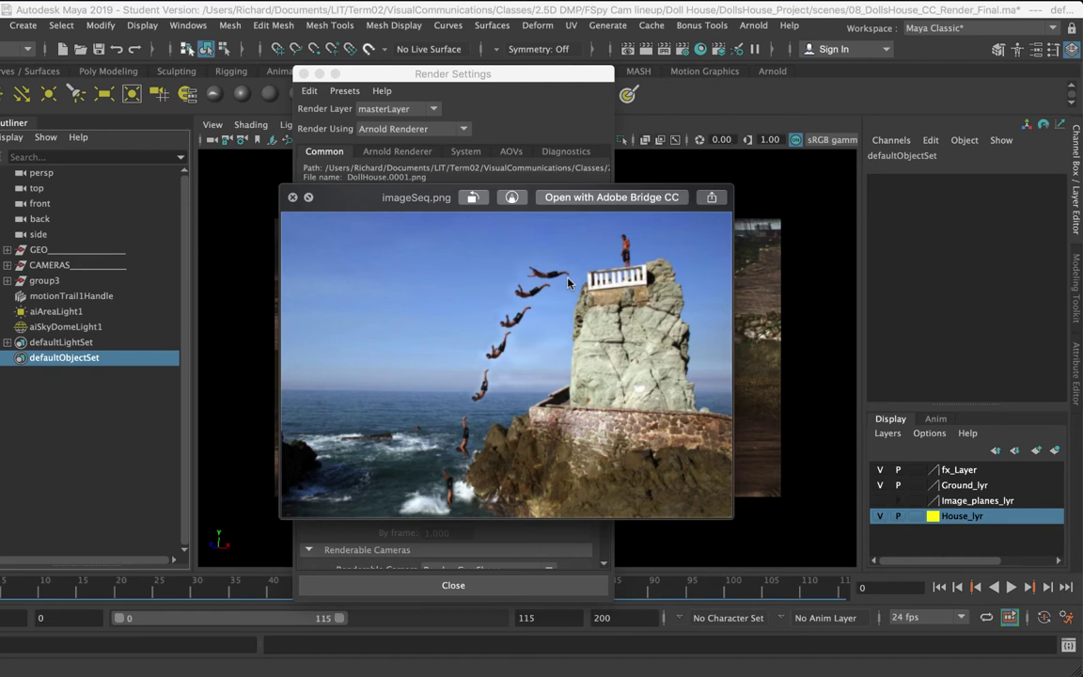
key(space)
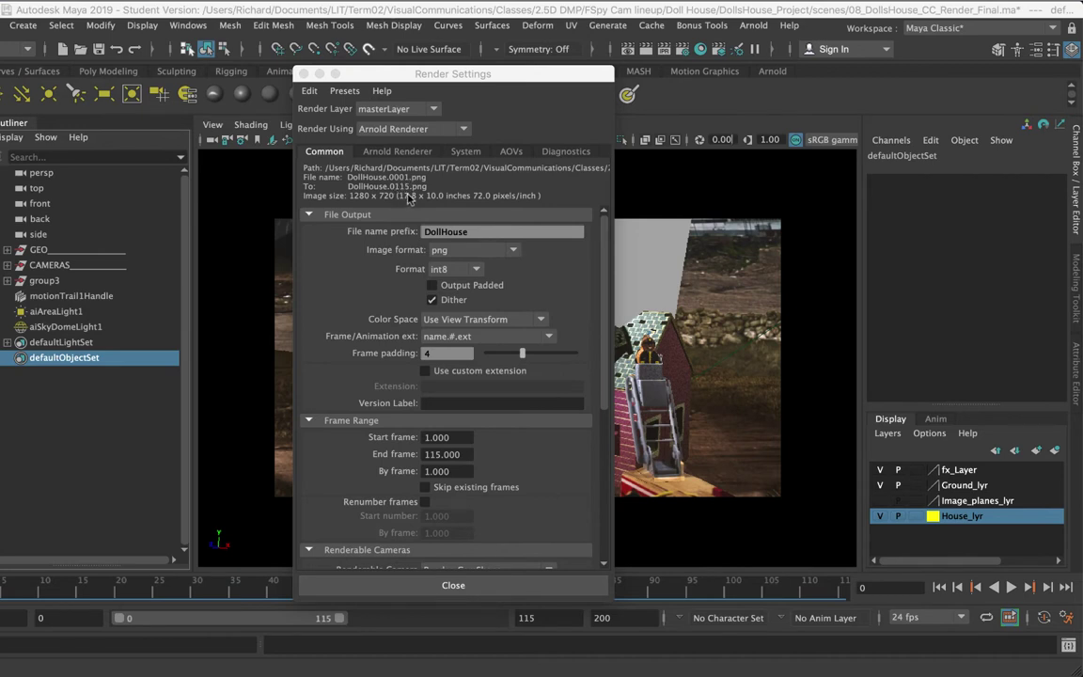
- Set the image format to png and the frame/animation extension to name.#.ext
click(475, 251)
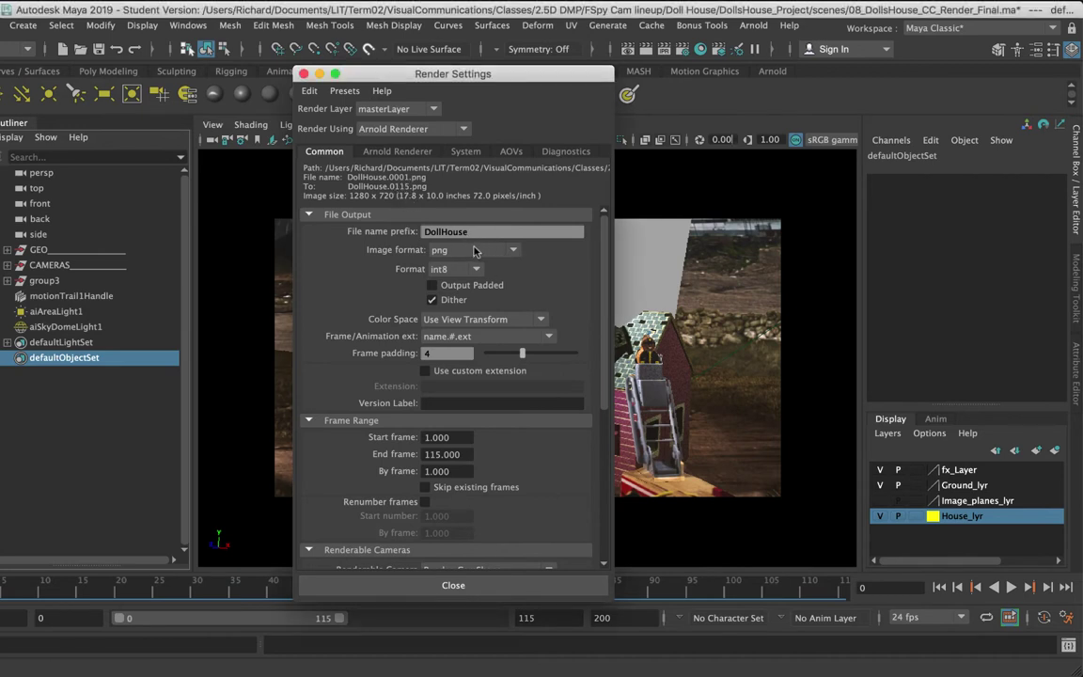
click(468, 252)
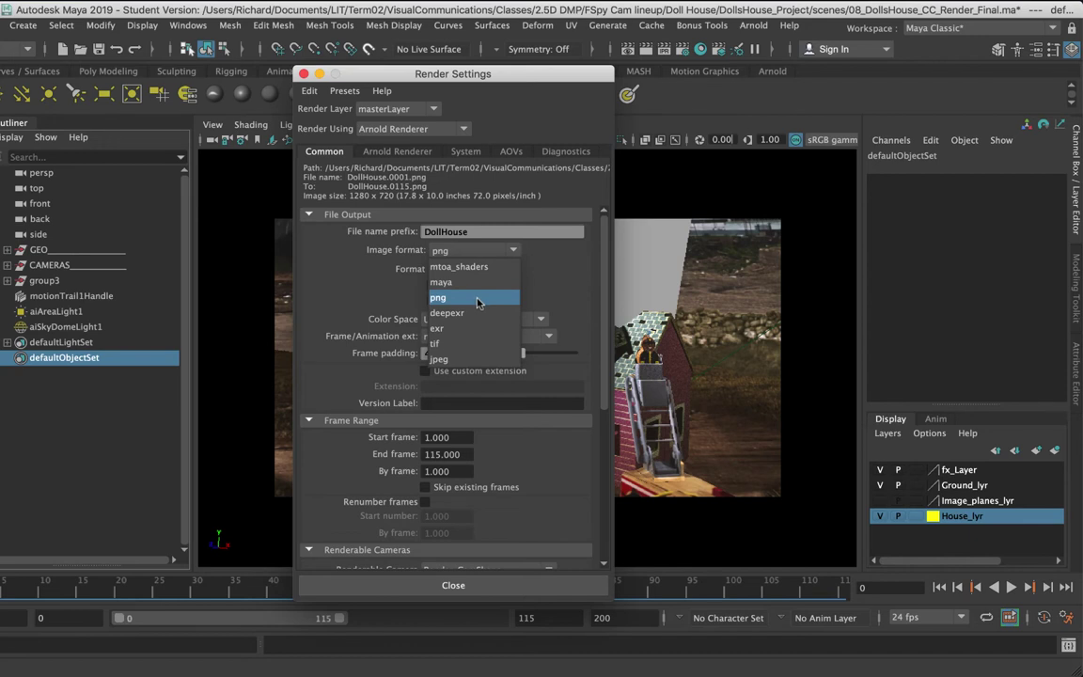
click(482, 297)
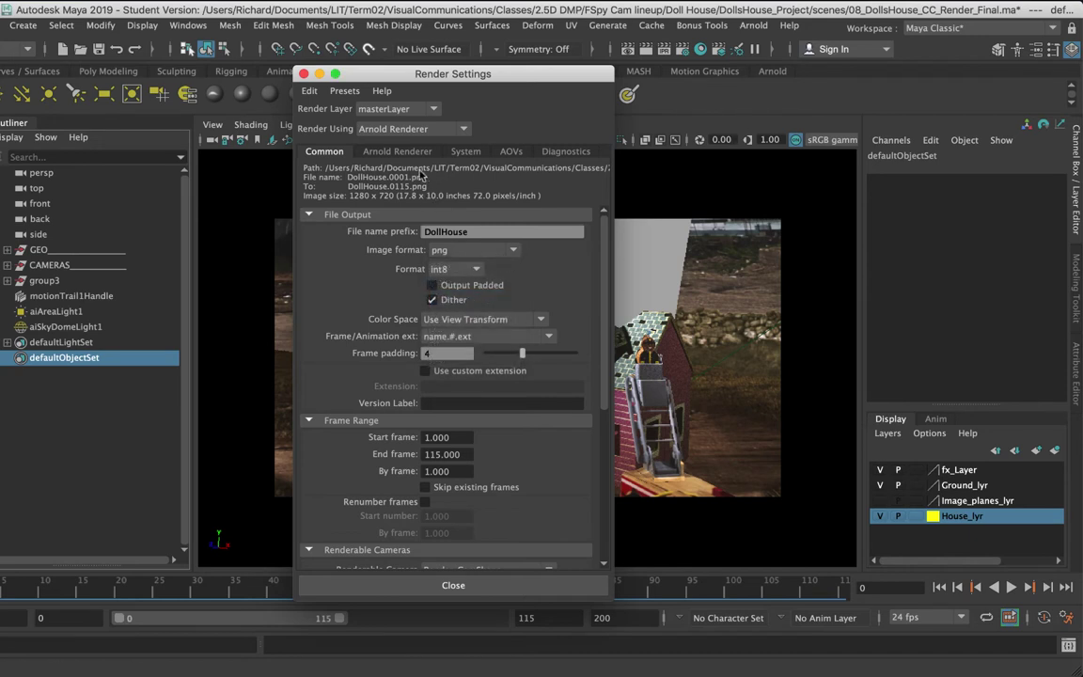
click(479, 336)
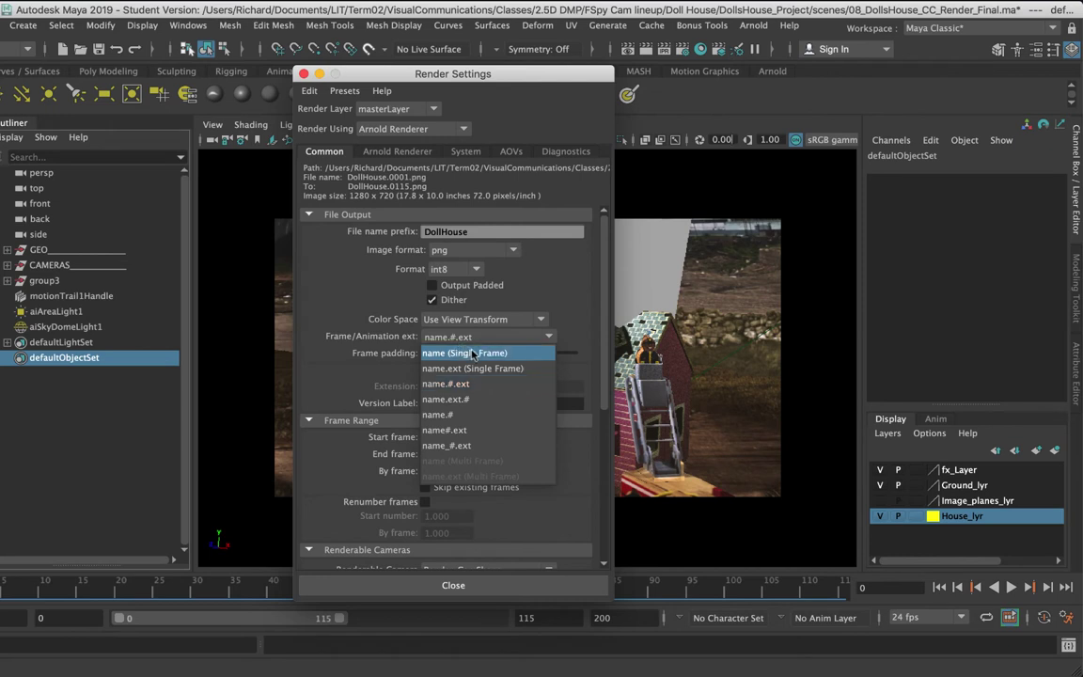
click(436, 354)
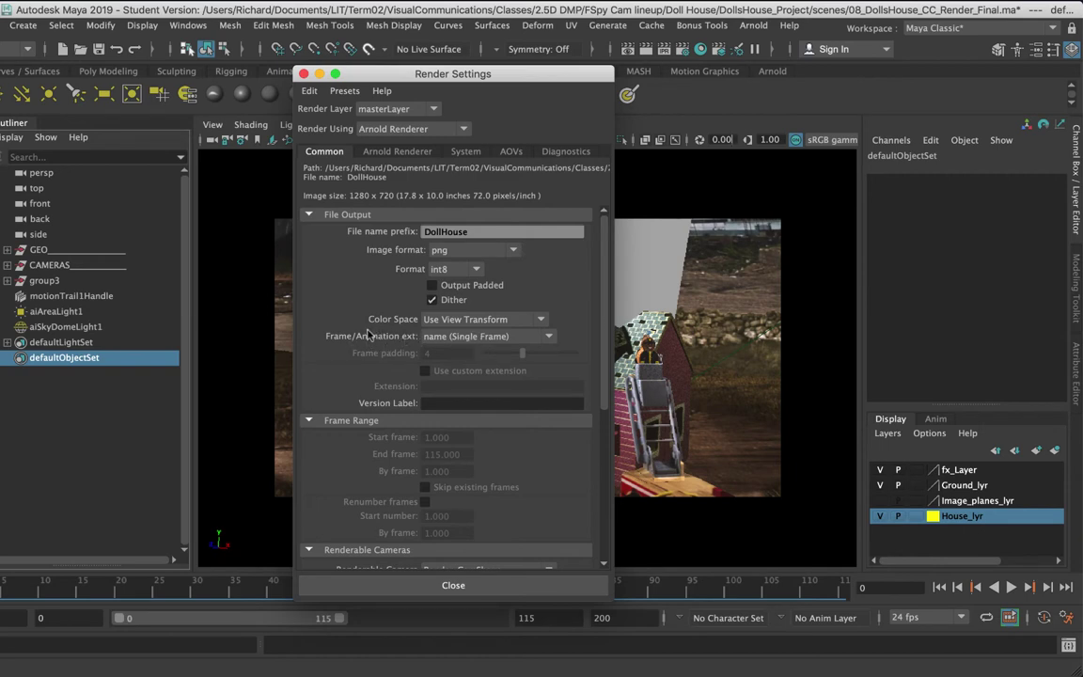
click(440, 336)
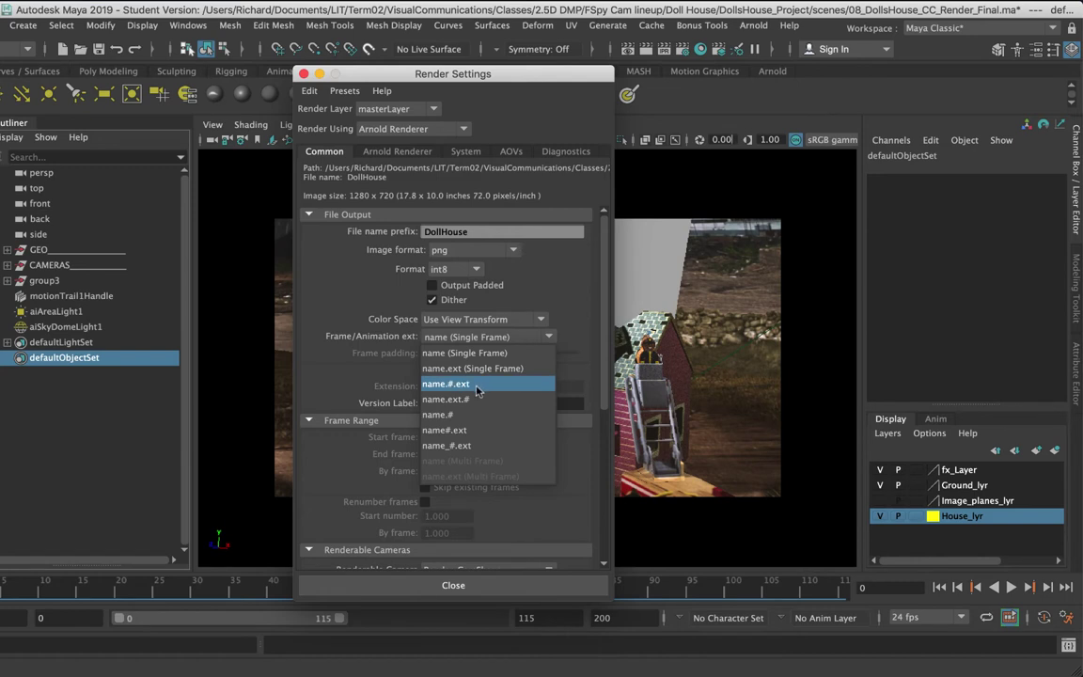
click(482, 385)
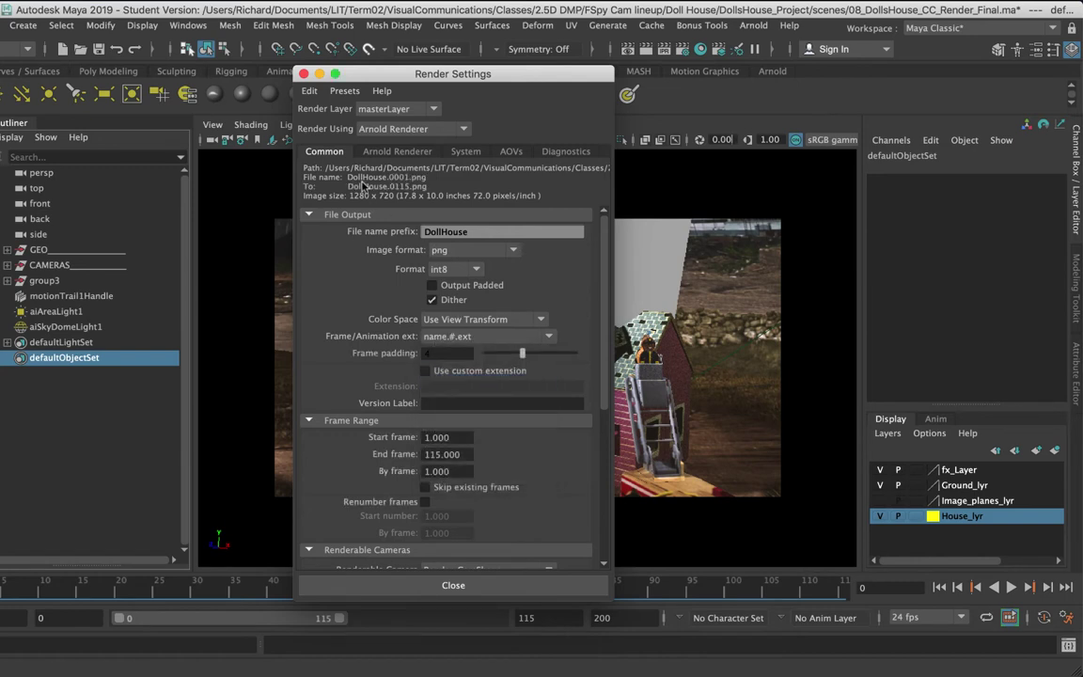
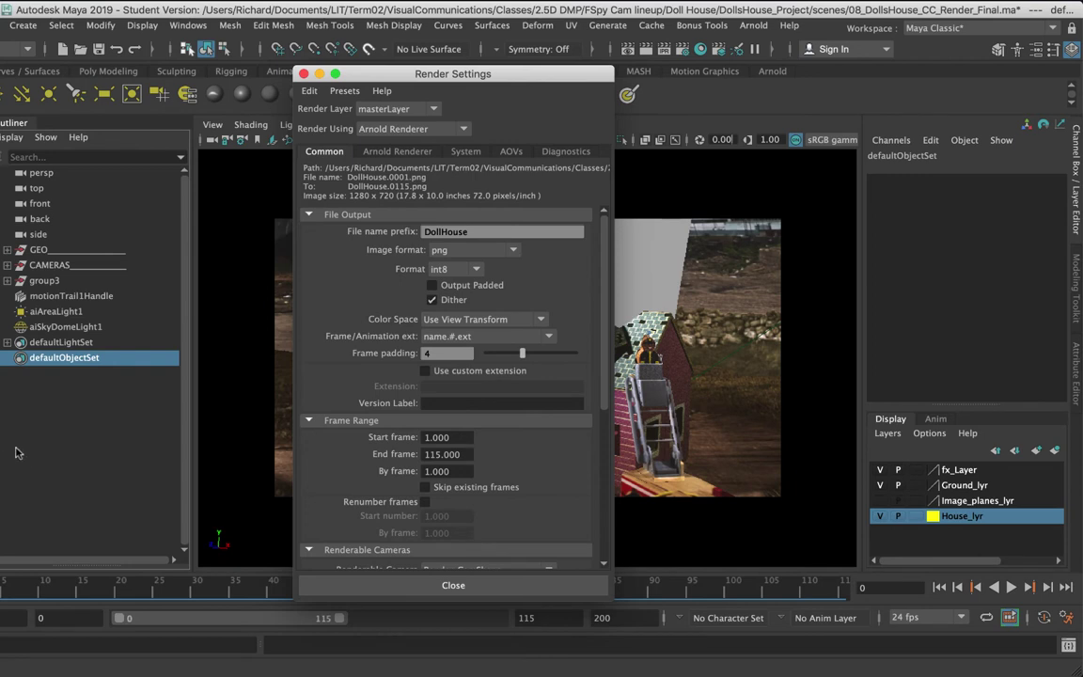
- Choose Render_CamShape as the renderable camera and apply the HD_1080 image size preset
drag(605, 356, 569, 502)
scroll(546, 452, up, 3)
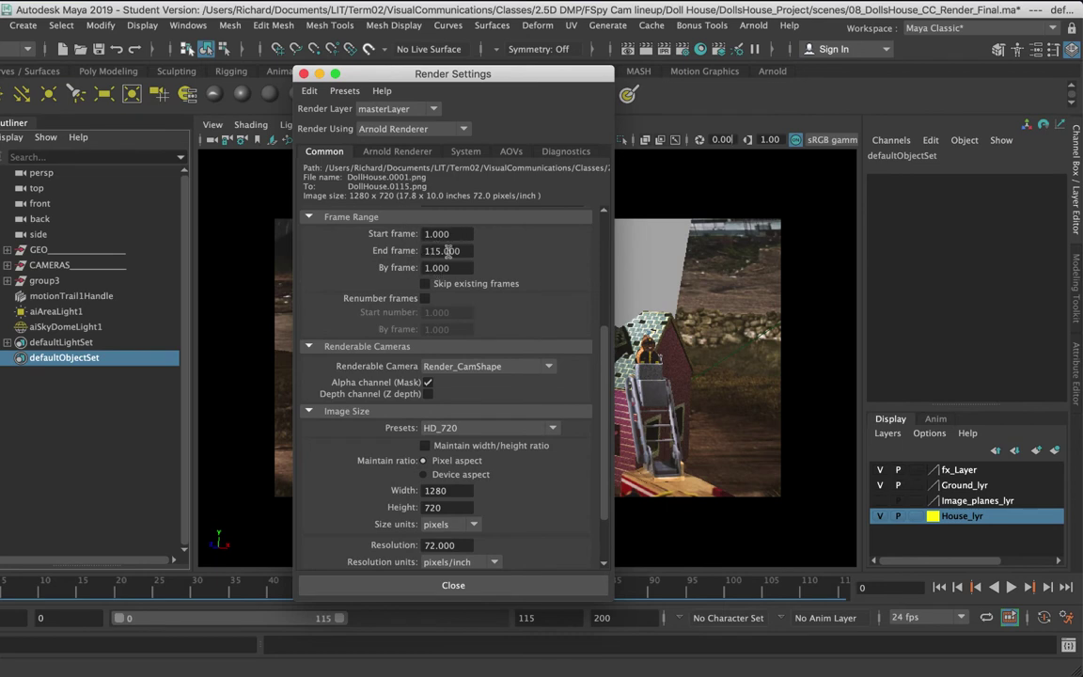
click(504, 368)
click(494, 382)
click(475, 427)
scroll(555, 498, down, 3)
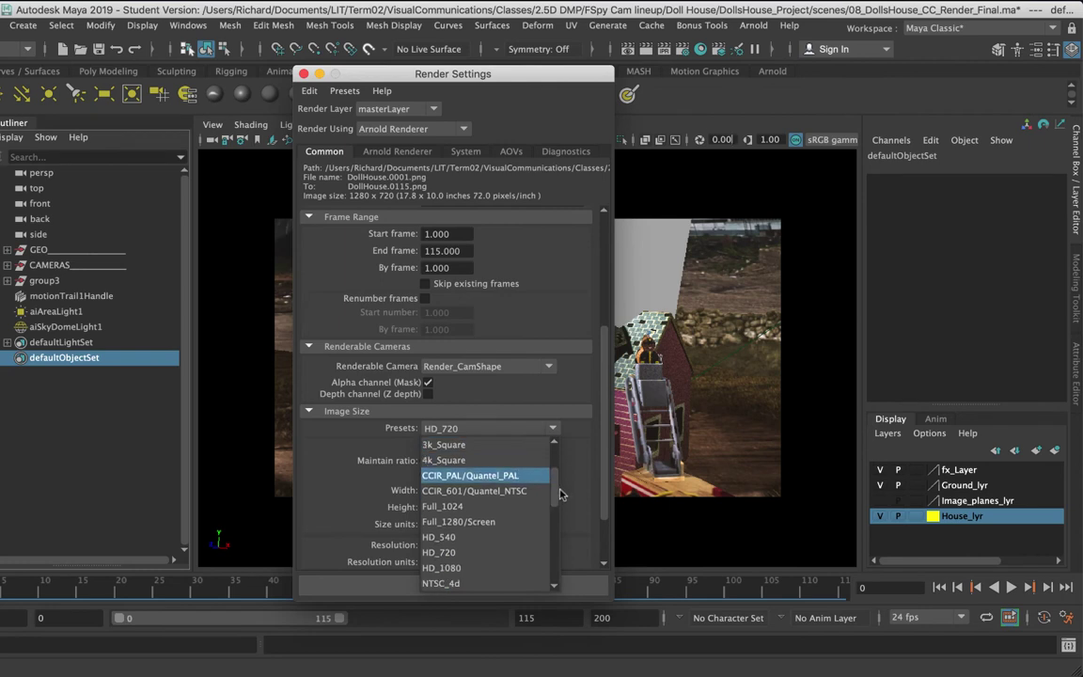
click(488, 553)
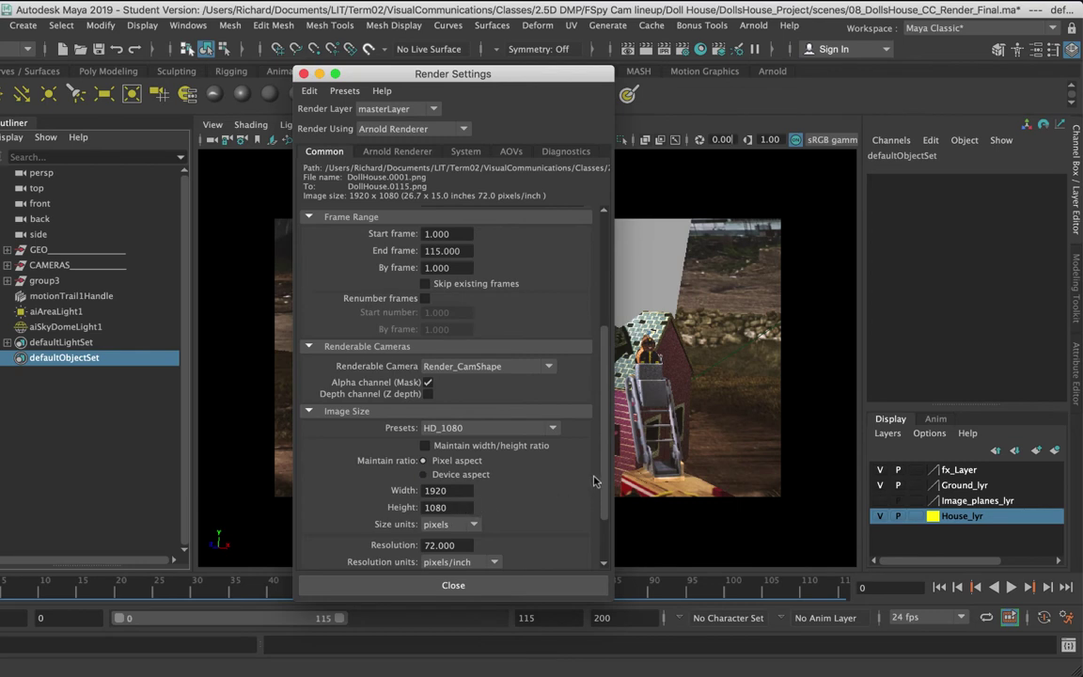
- Review the remaining common render settings and start a test render through Render_CamShape in the Arnold RenderView
scroll(602, 506, down, 4)
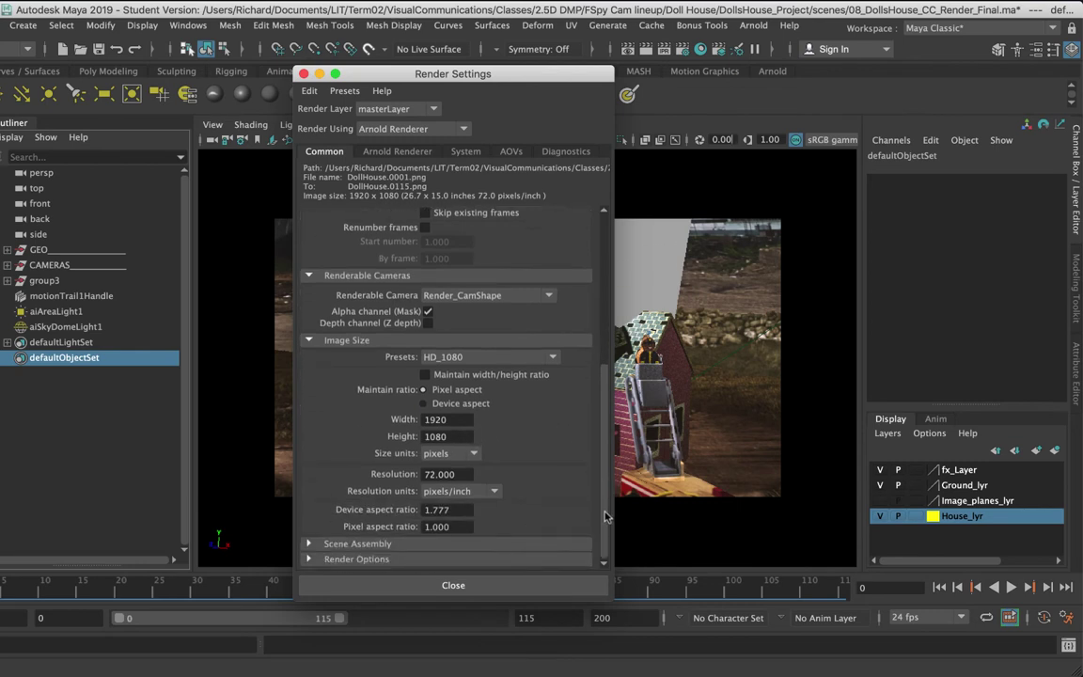
scroll(605, 516, up, 10)
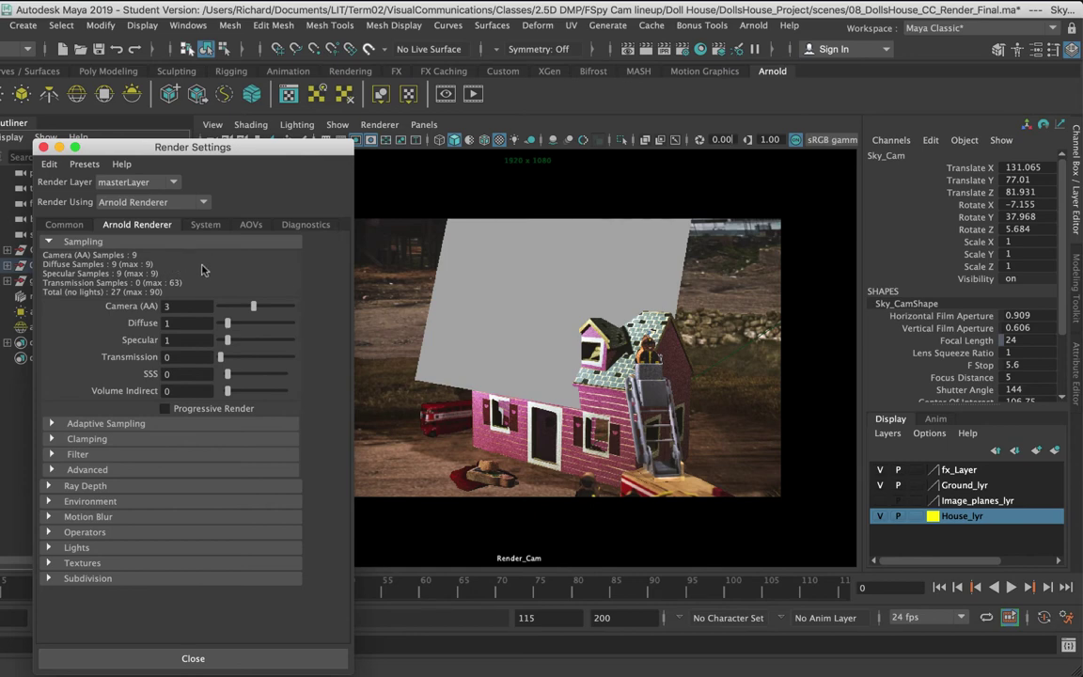
click(471, 98)
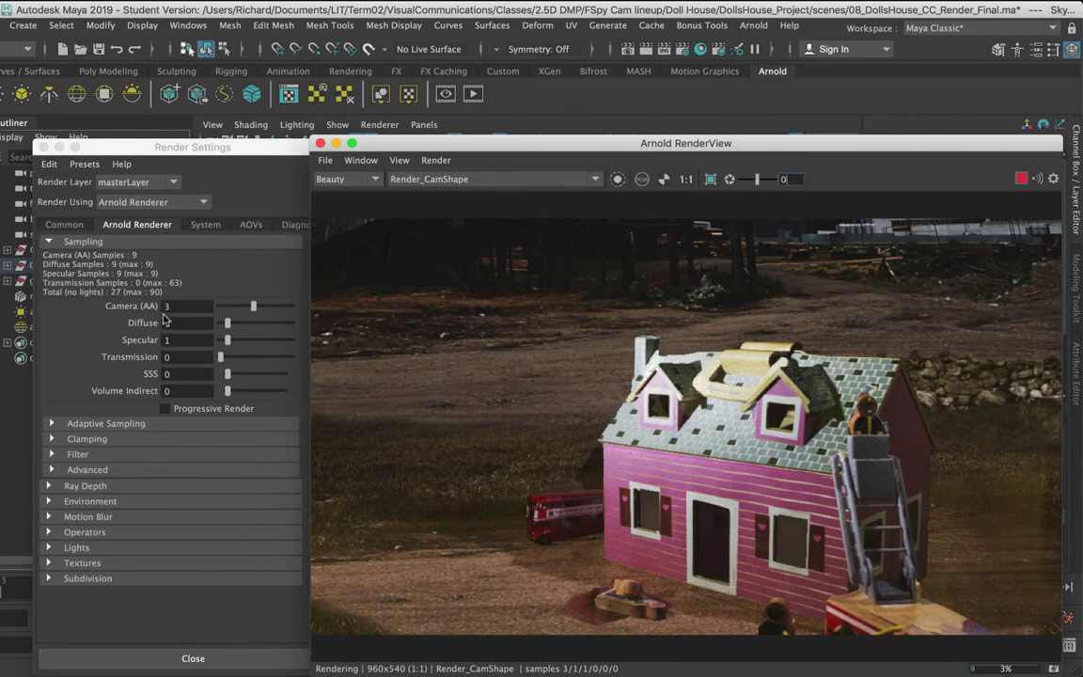
- Set the Arnold sampling to Camera (AA) 1, Diffuse 0 and Specular 0
click(163, 280)
double_click(167, 306)
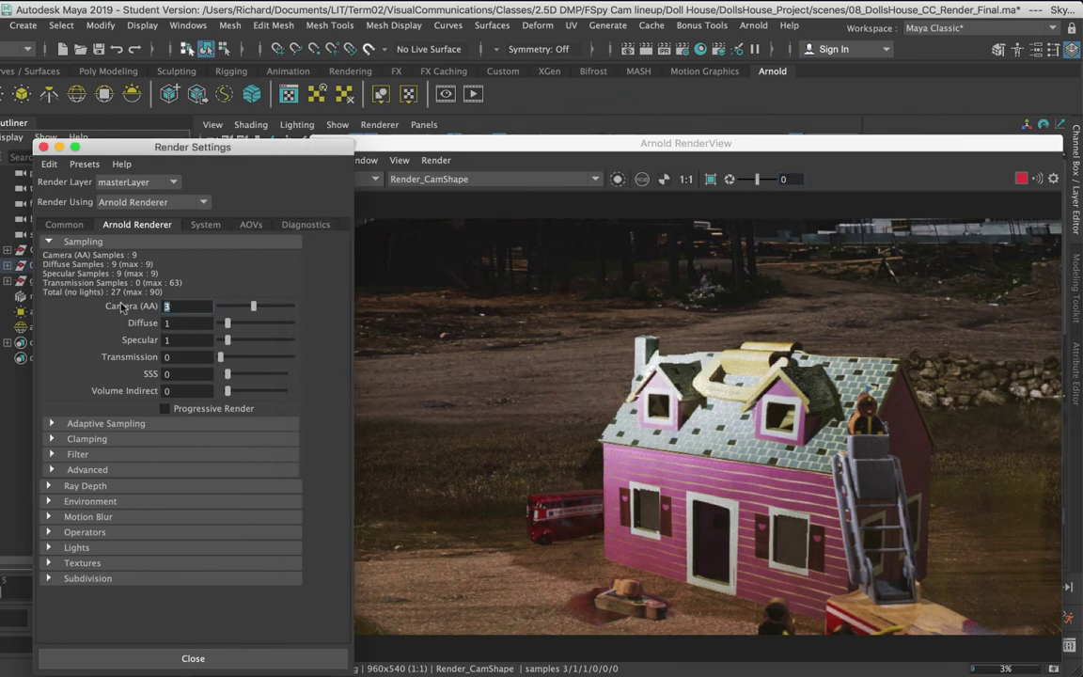
key(Tab)
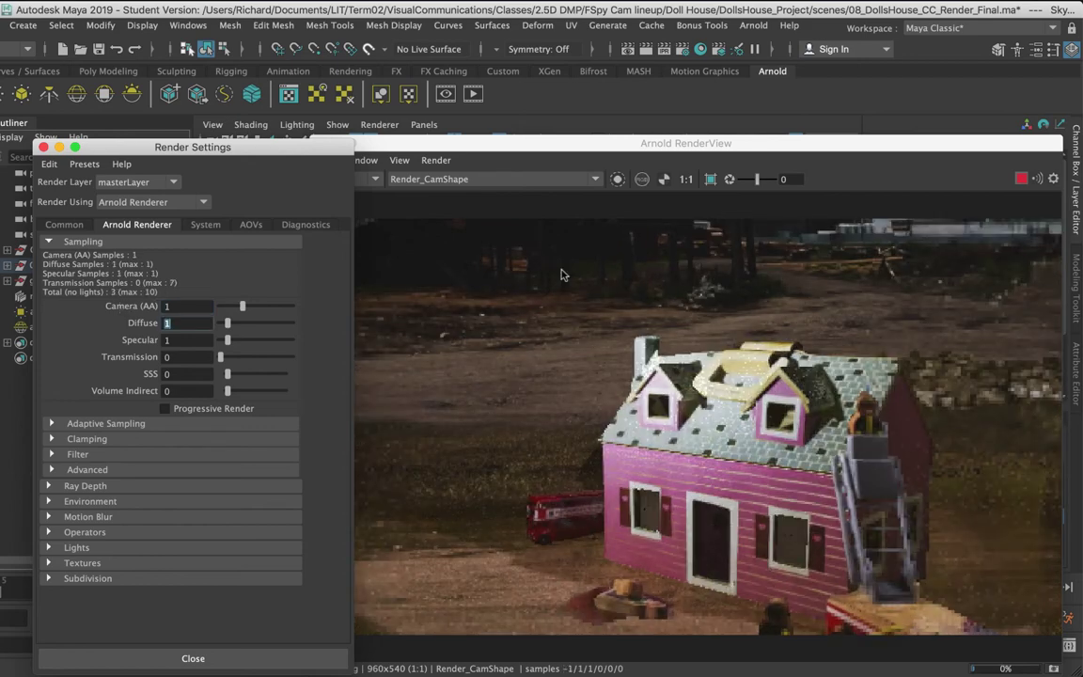
text(0)
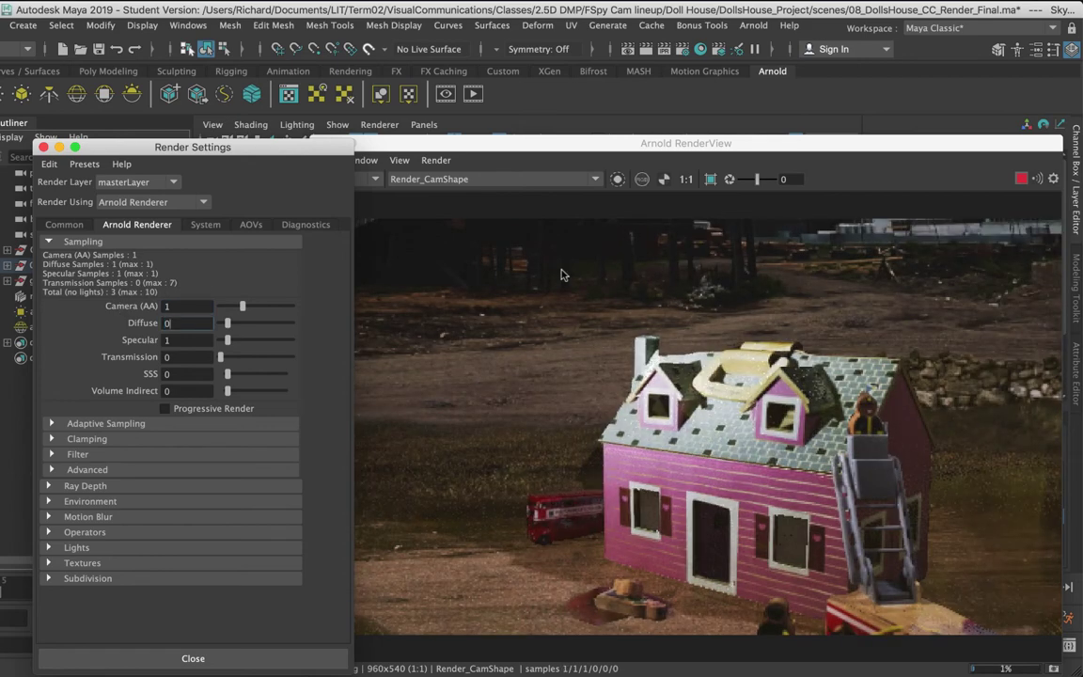
key(Tab)
text(0)
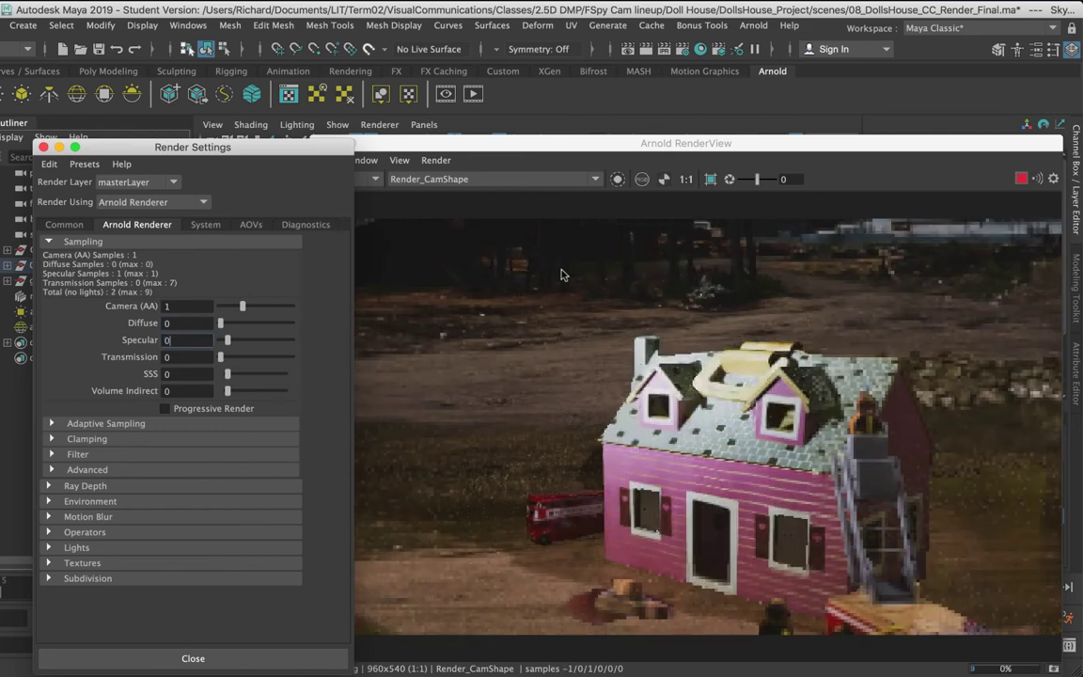
key(Tab)
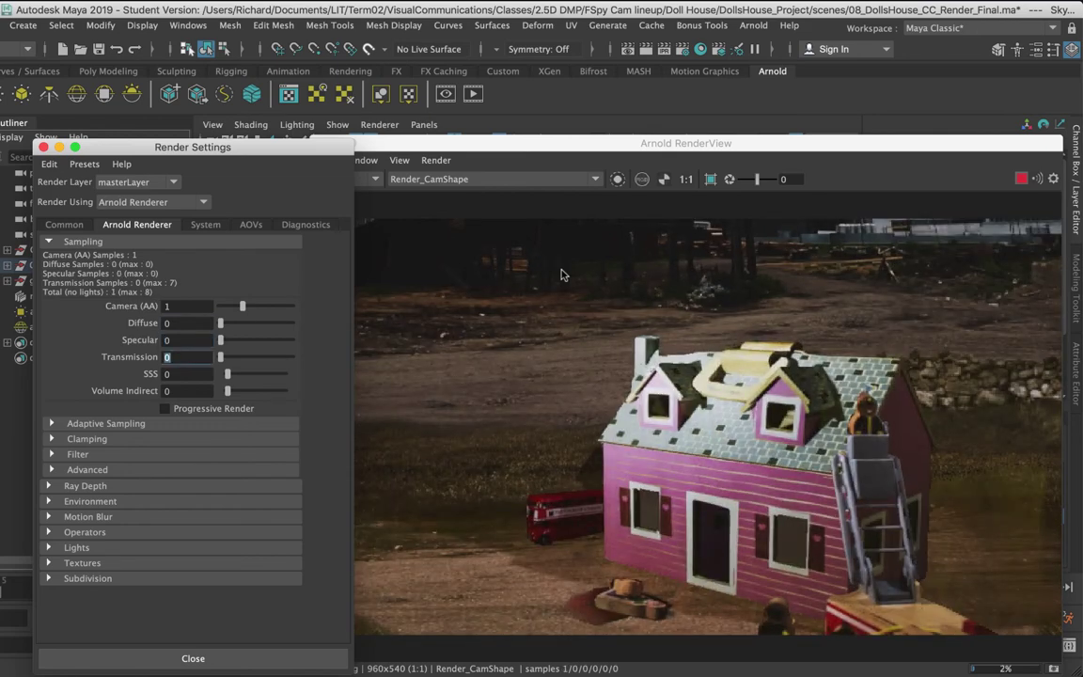
- Store a snapshot of the preview render and arrange the Arnold RenderView and Render Settings windows so both can be seen
click(677, 143)
drag(677, 143, 613, 89)
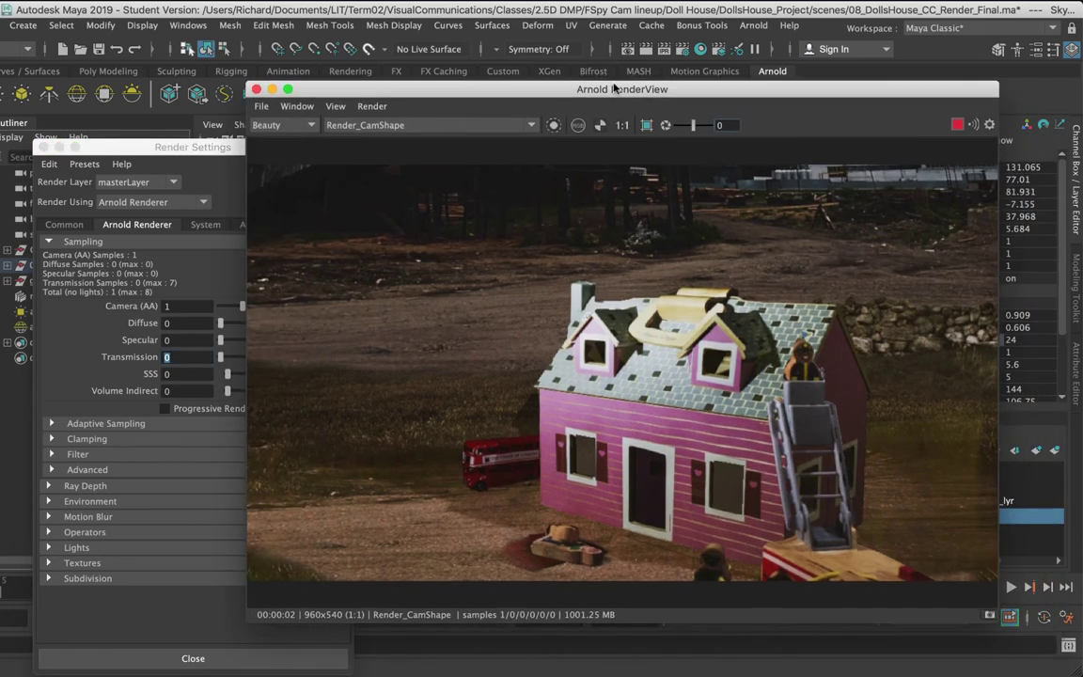
click(992, 615)
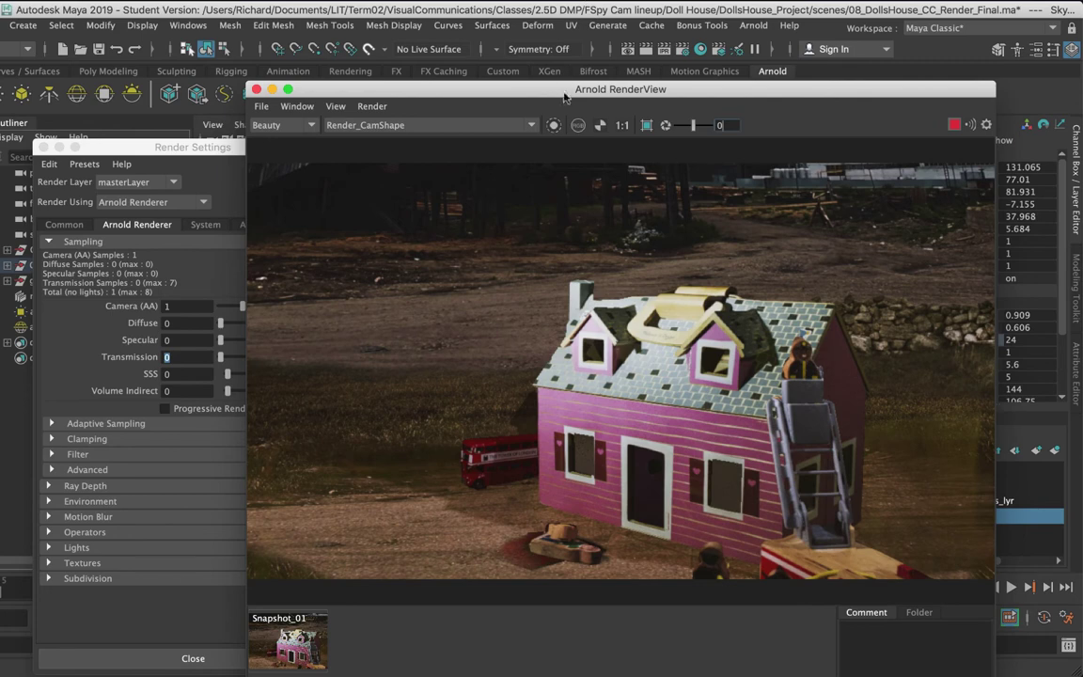
drag(511, 88, 530, 63)
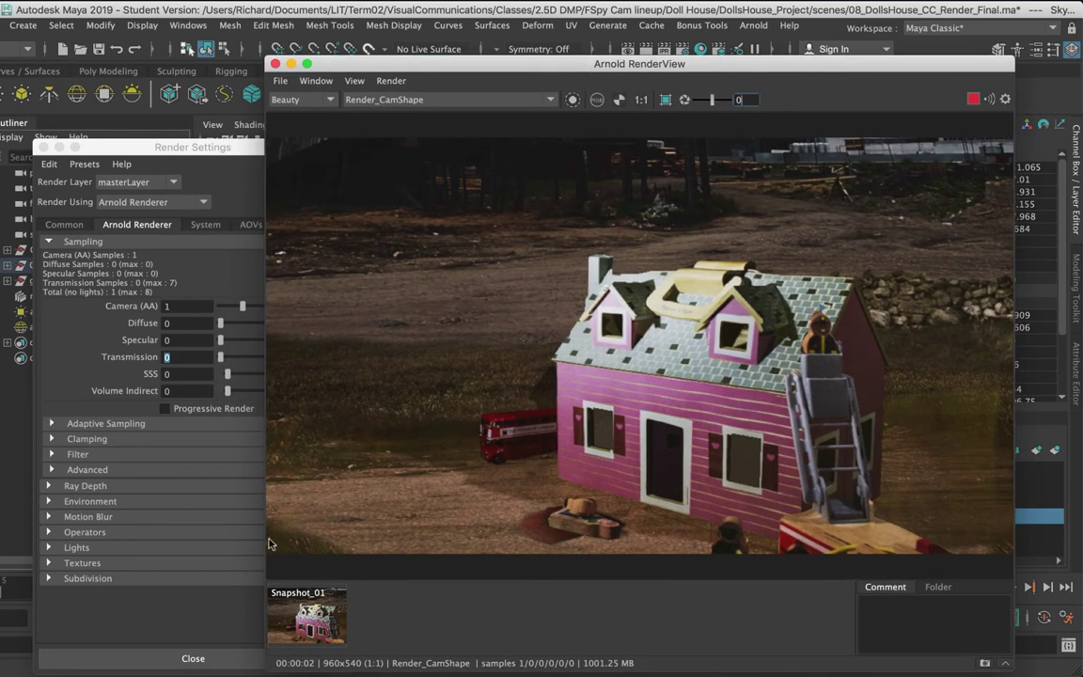
click(159, 277)
drag(280, 146, 286, 143)
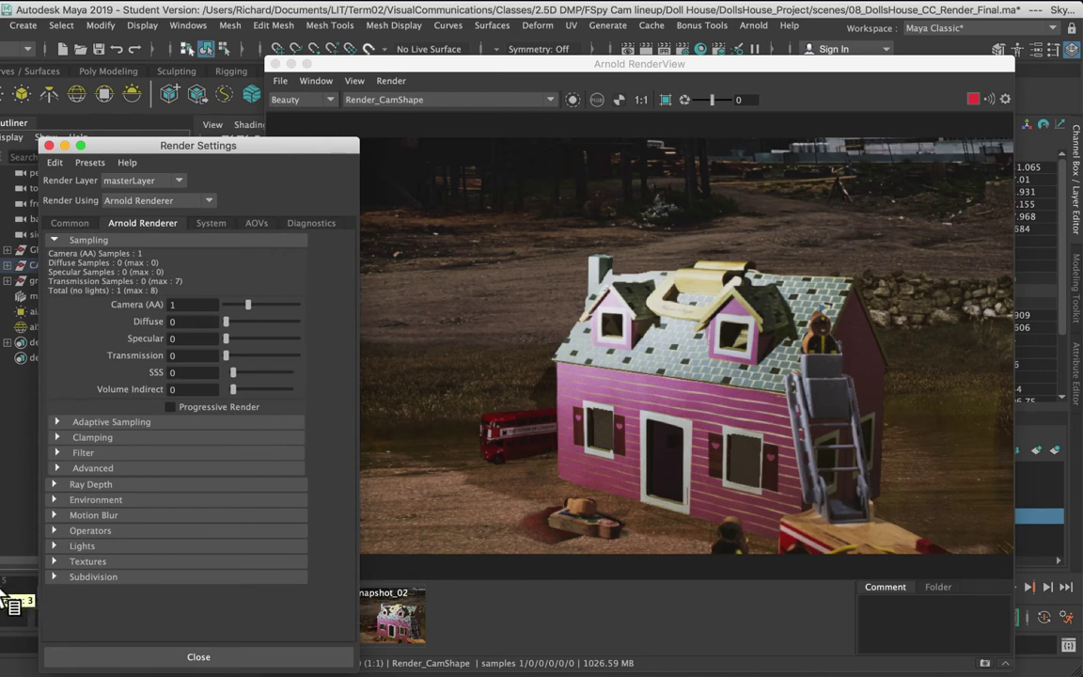
- Preview the render at frame 5, return to frame 0, and bring up the common render settings
mouse_move(6, 594)
mouse_down()
mouse_move(31, 595)
mouse_move(7, 602)
mouse_up()
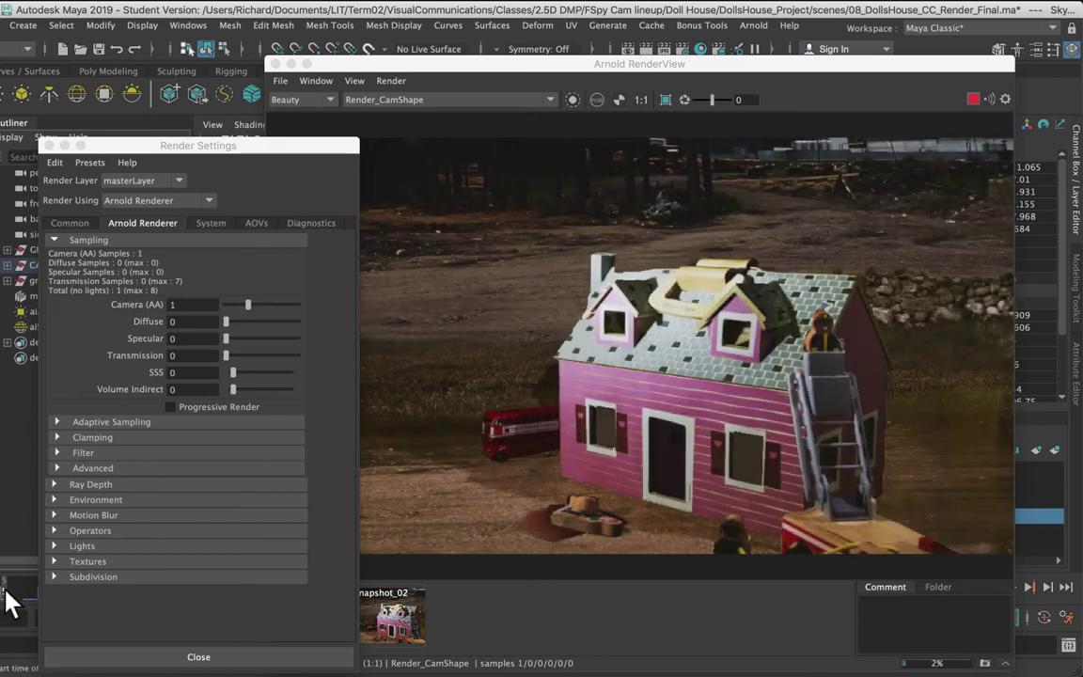
key(alt+period)
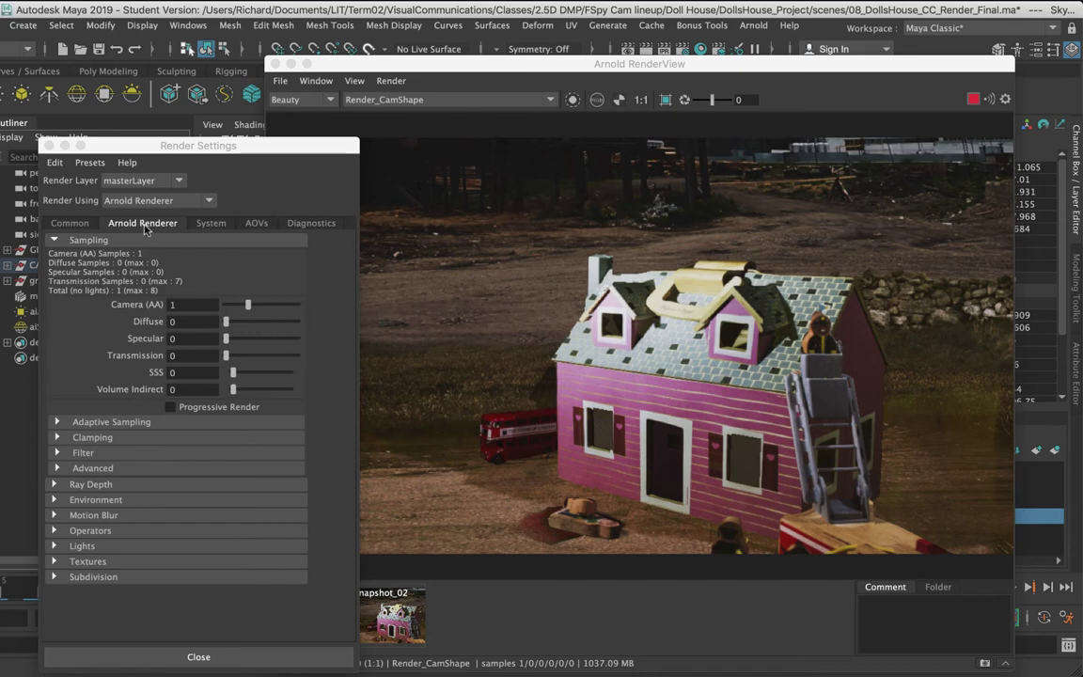
click(68, 224)
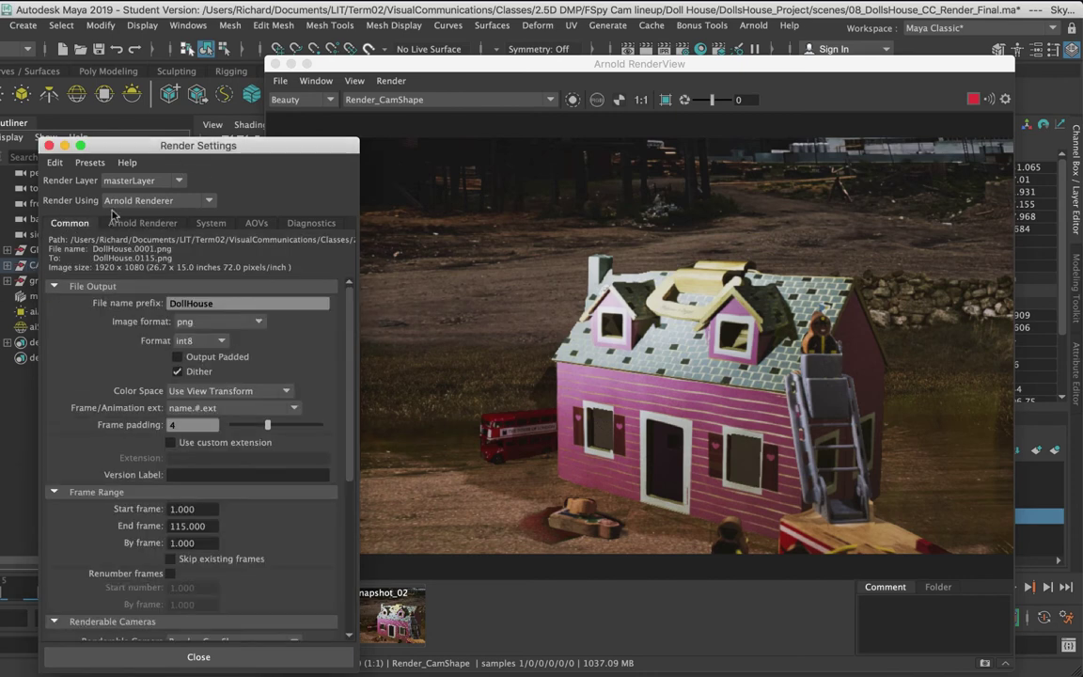
- Switch to the Rendering menu set and open the Render Sequence options
click(7, 52)
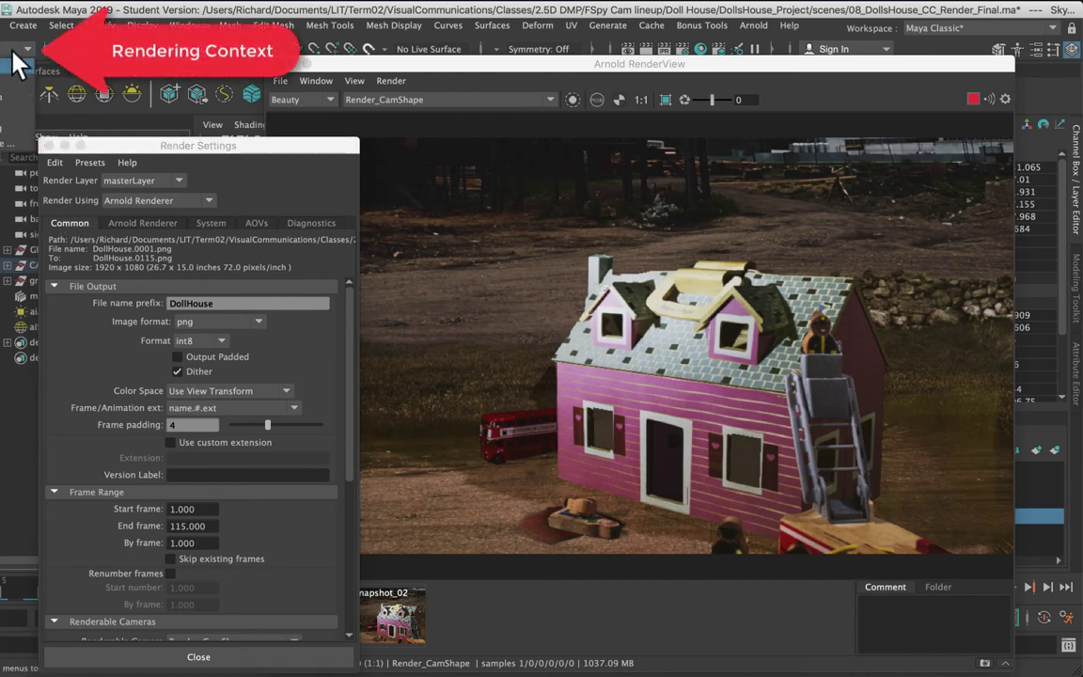
click(6, 128)
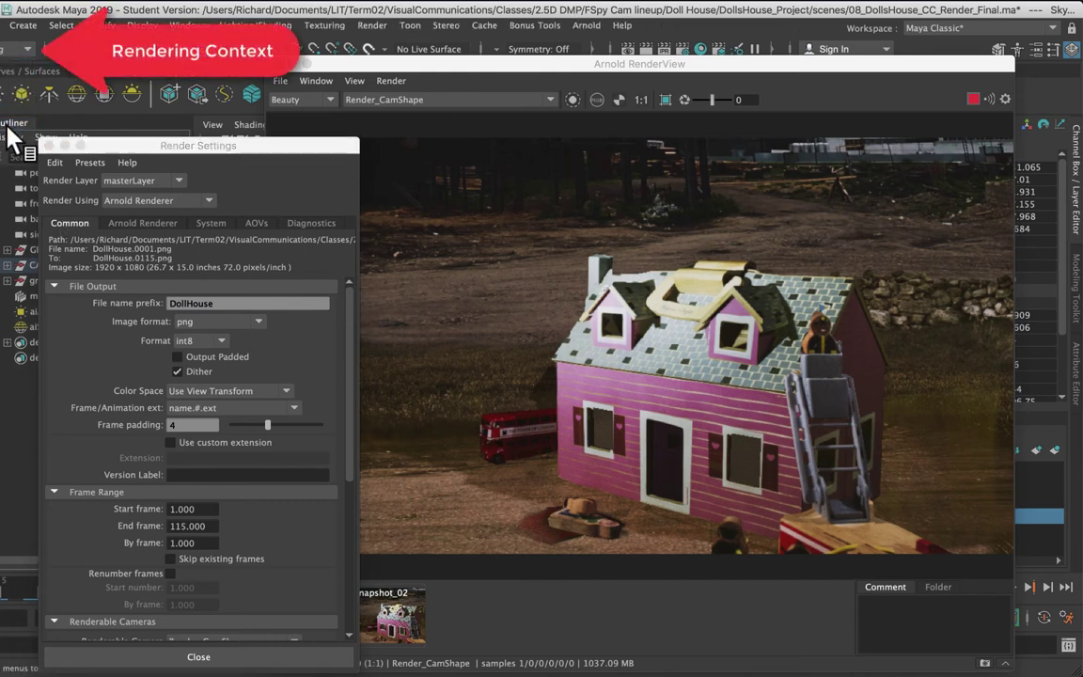
click(371, 27)
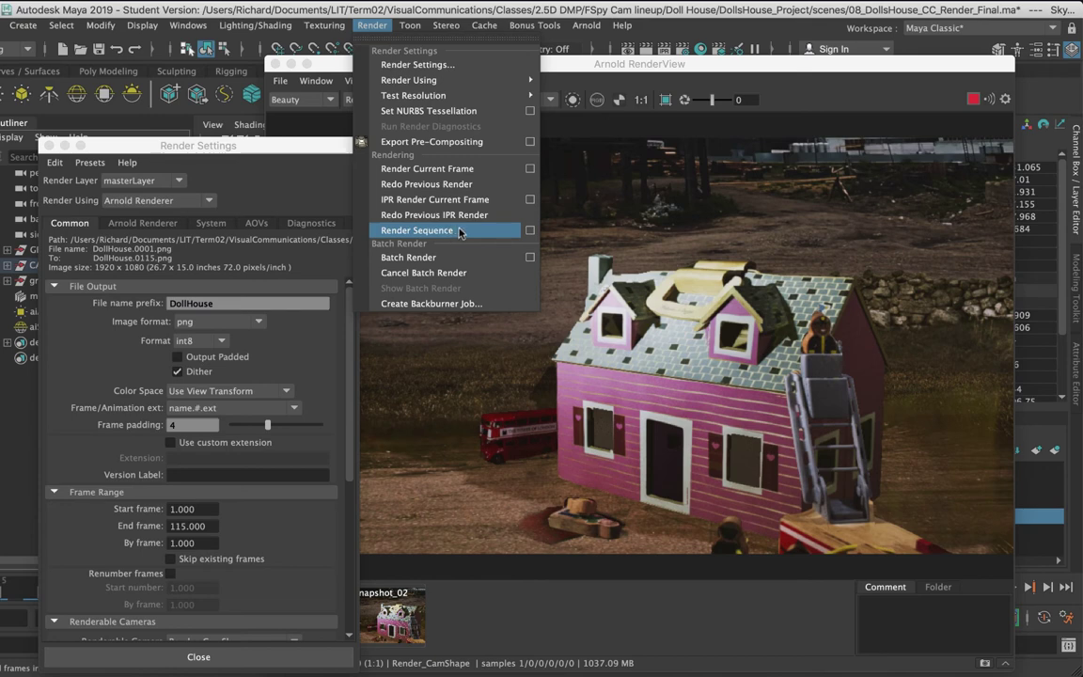
click(529, 232)
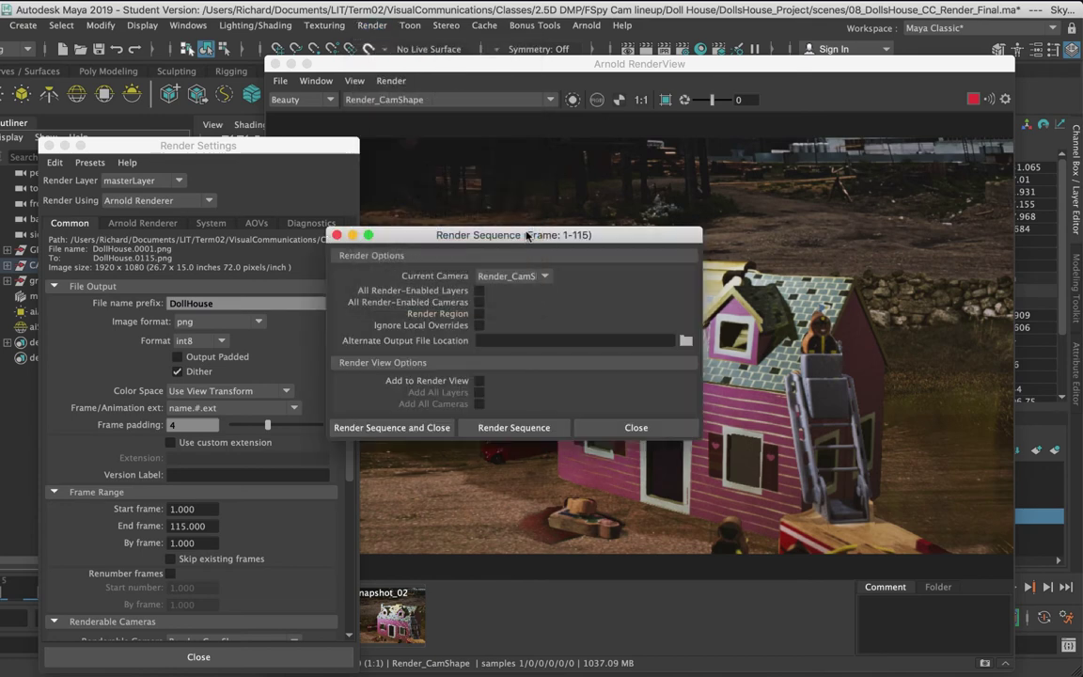
- Choose Render_CamShape as the sequence's current camera, and close the Arnold RenderView and Render Settings windows
drag(555, 234, 276, 268)
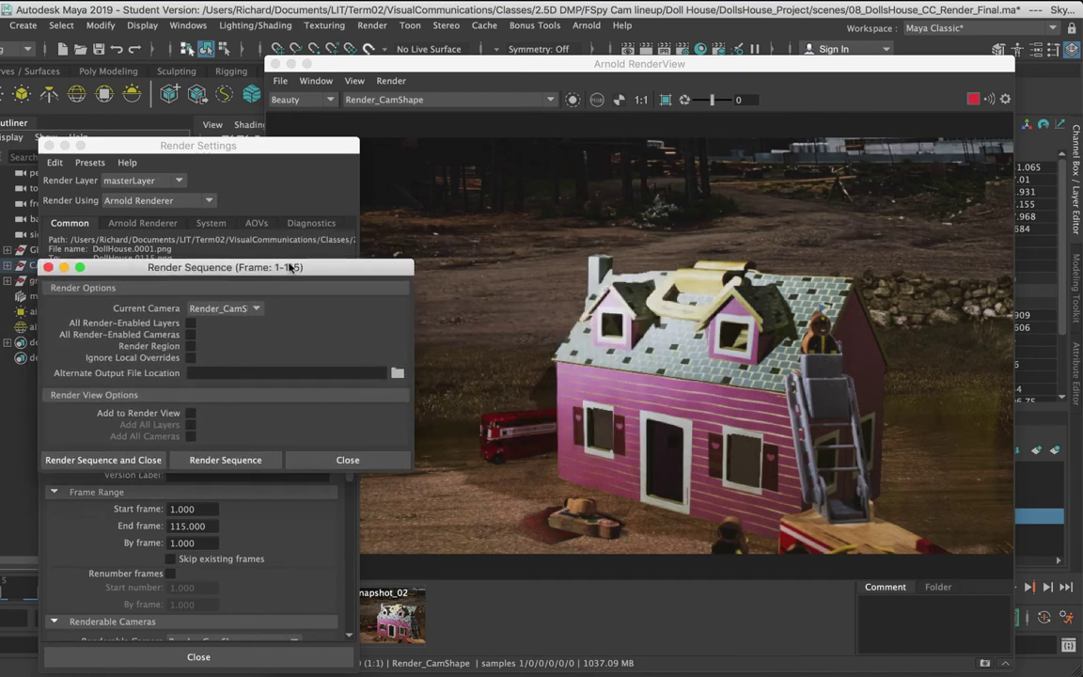
click(252, 306)
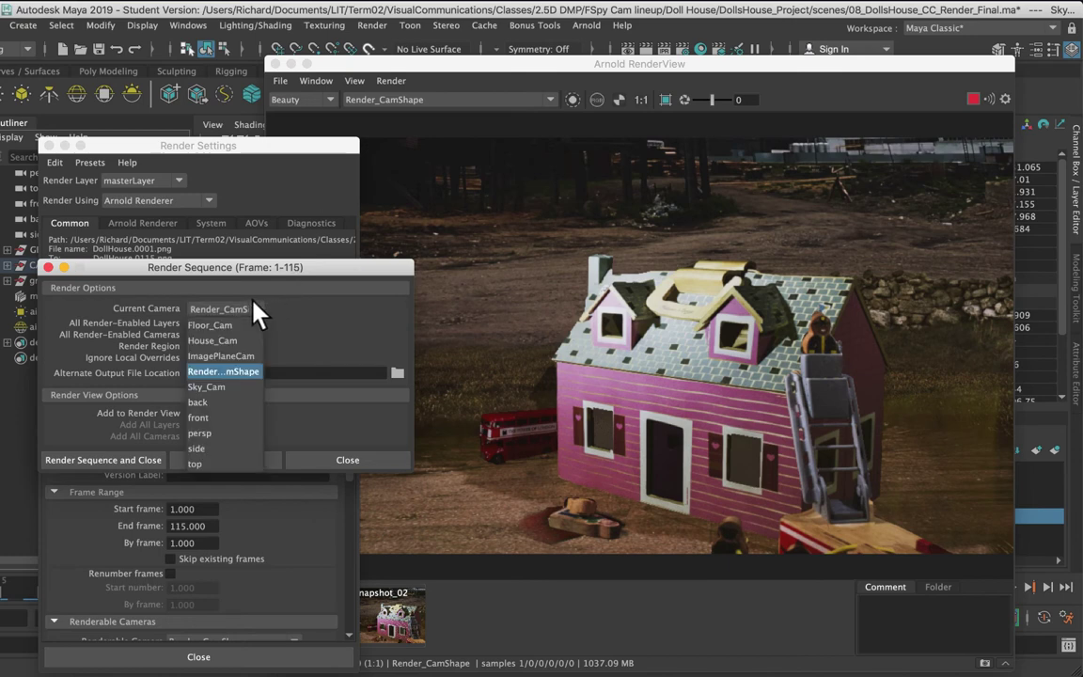
click(250, 374)
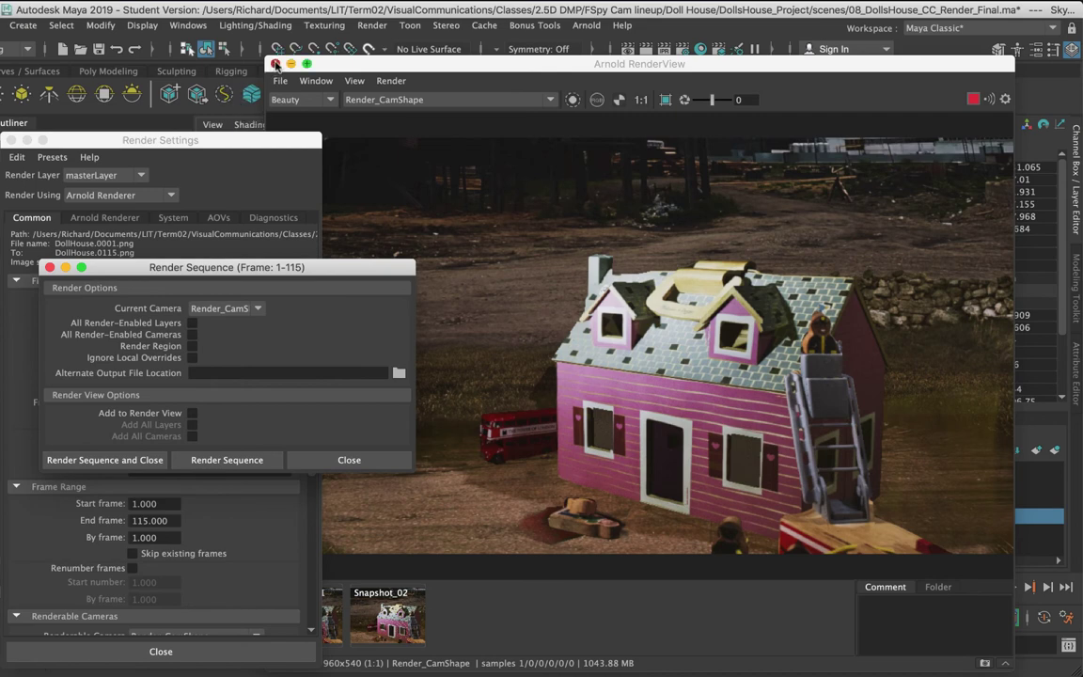
click(274, 64)
click(10, 141)
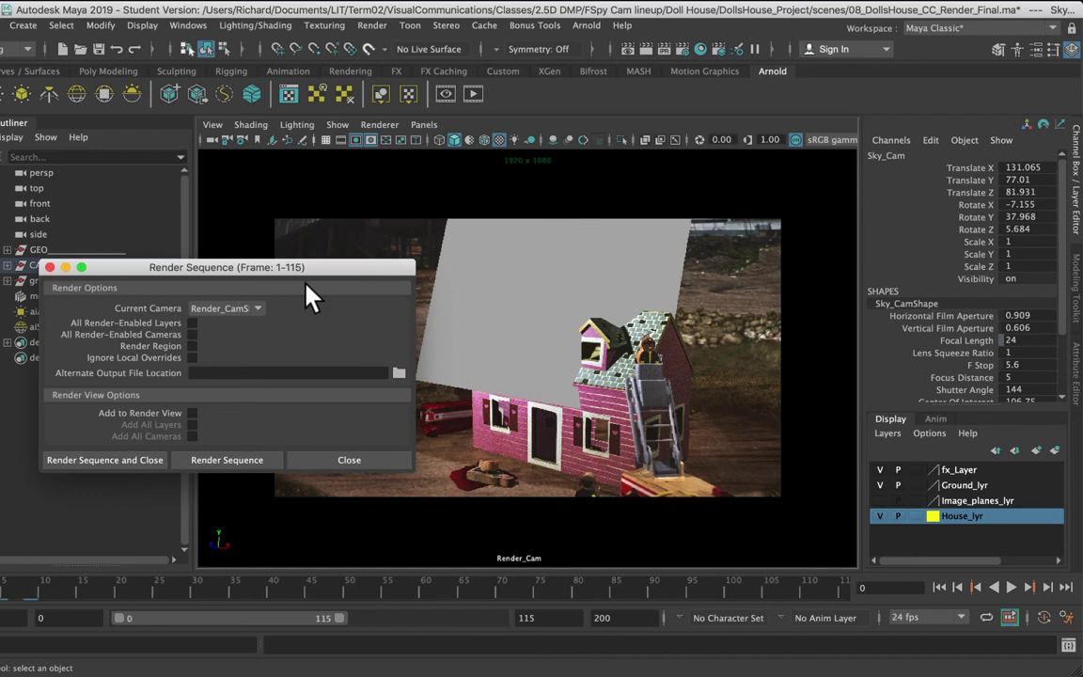
- Clear the history in an enlarged Script Editor and start rendering the sequence for frames 1-115
click(1069, 646)
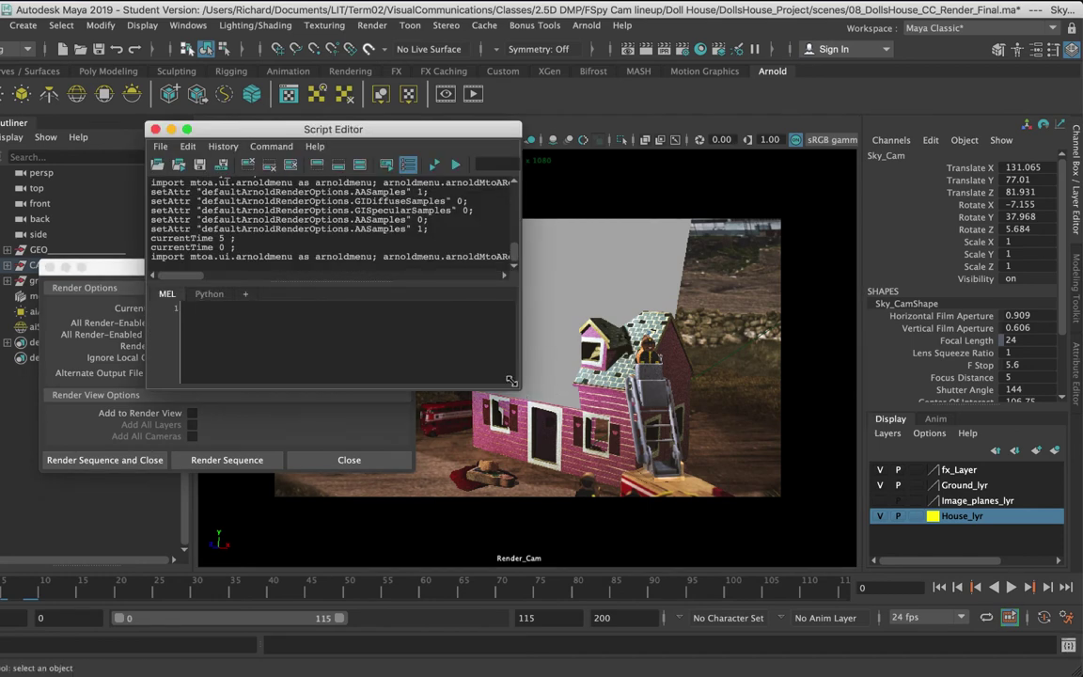
drag(512, 381, 1055, 591)
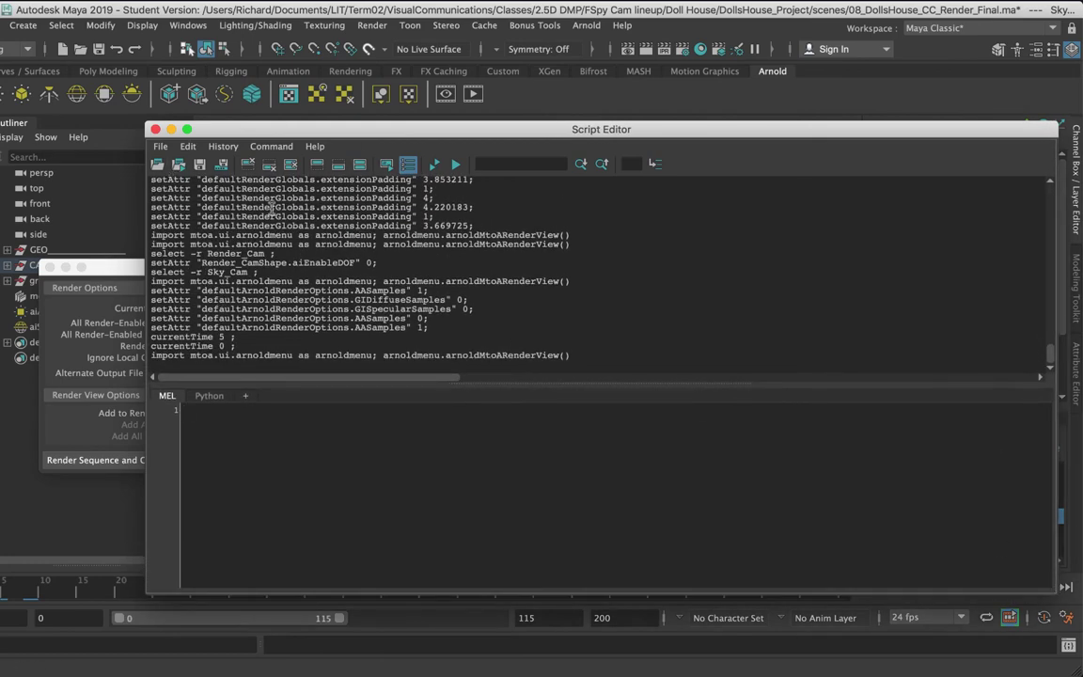
click(250, 165)
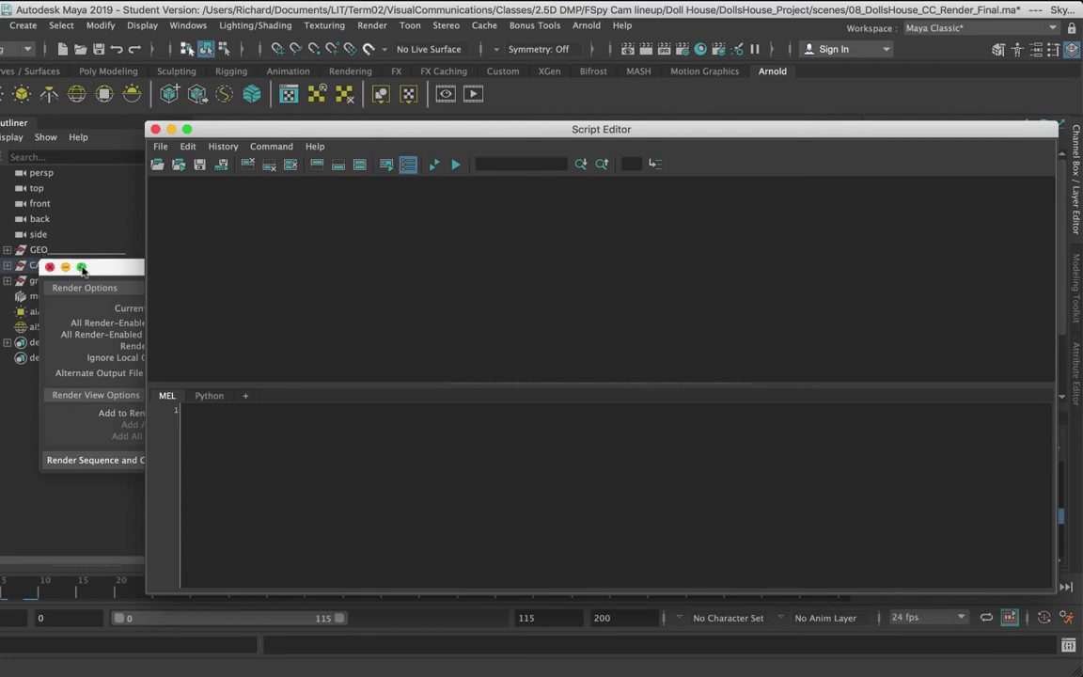
click(111, 274)
click(215, 460)
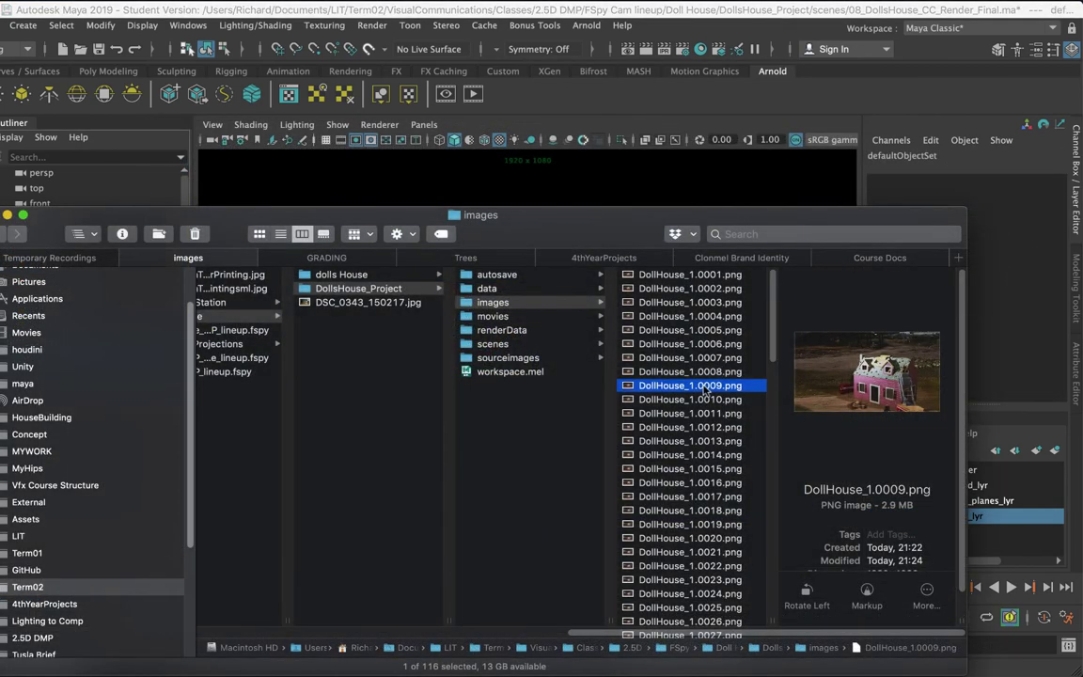
- Preview the rendered frame DollHouse_1.0009.png from the project's images folder in Finder, and close the preview
key(space)
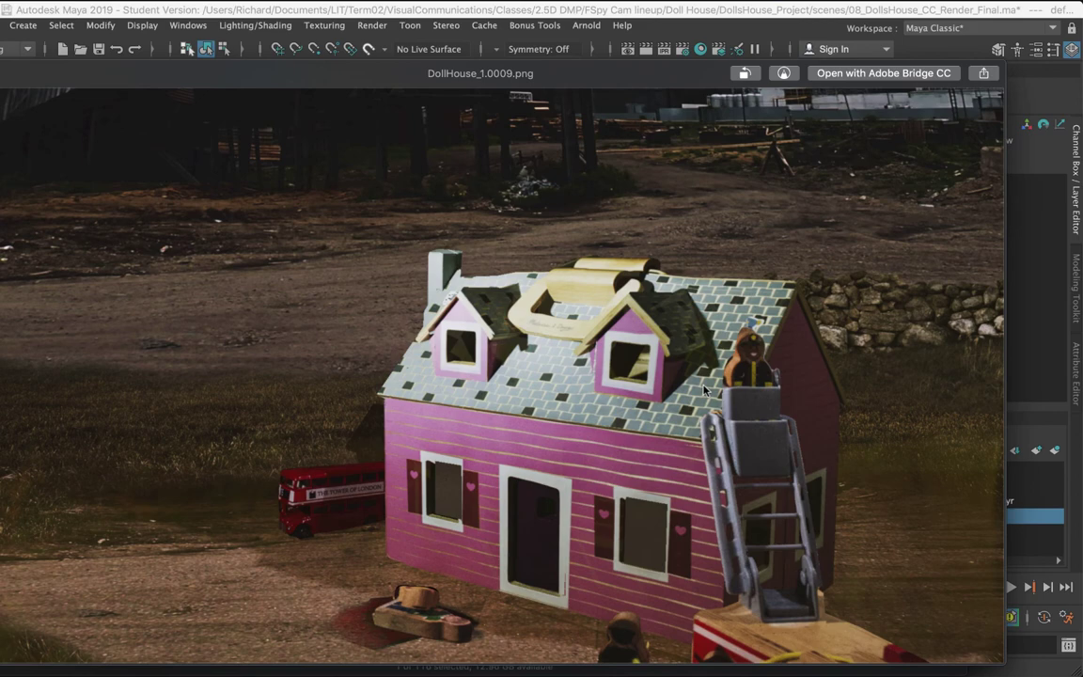
key(space)
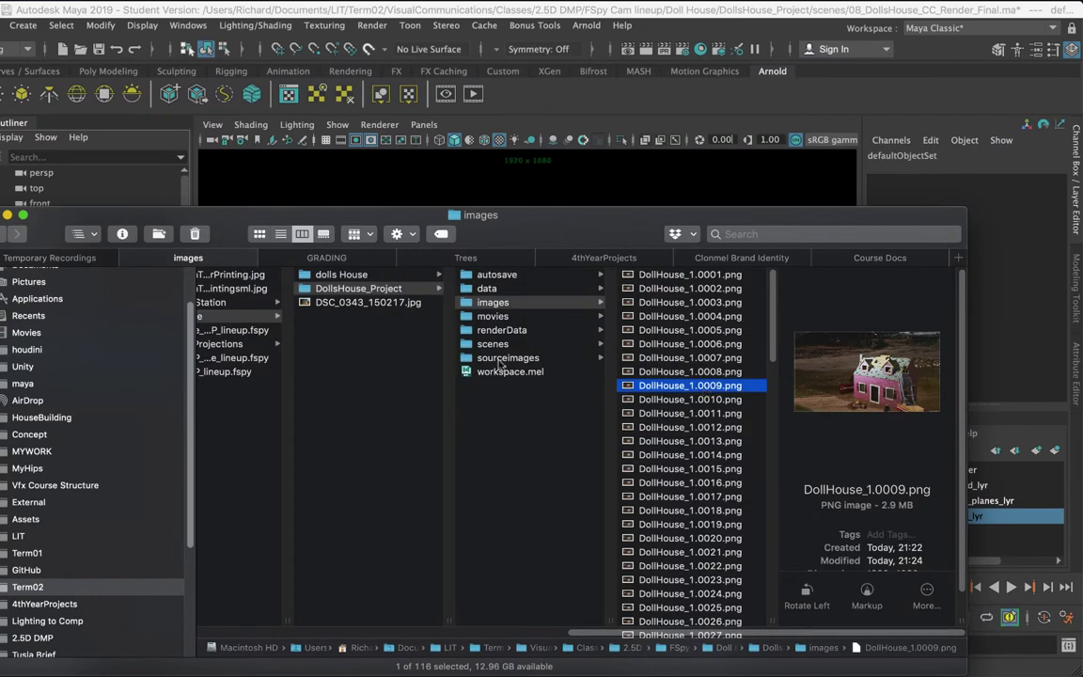
- Switch to the application with the open file dialog and browse into FSpy Cam lineup to reach the Doll House folder
key(super+Tab)
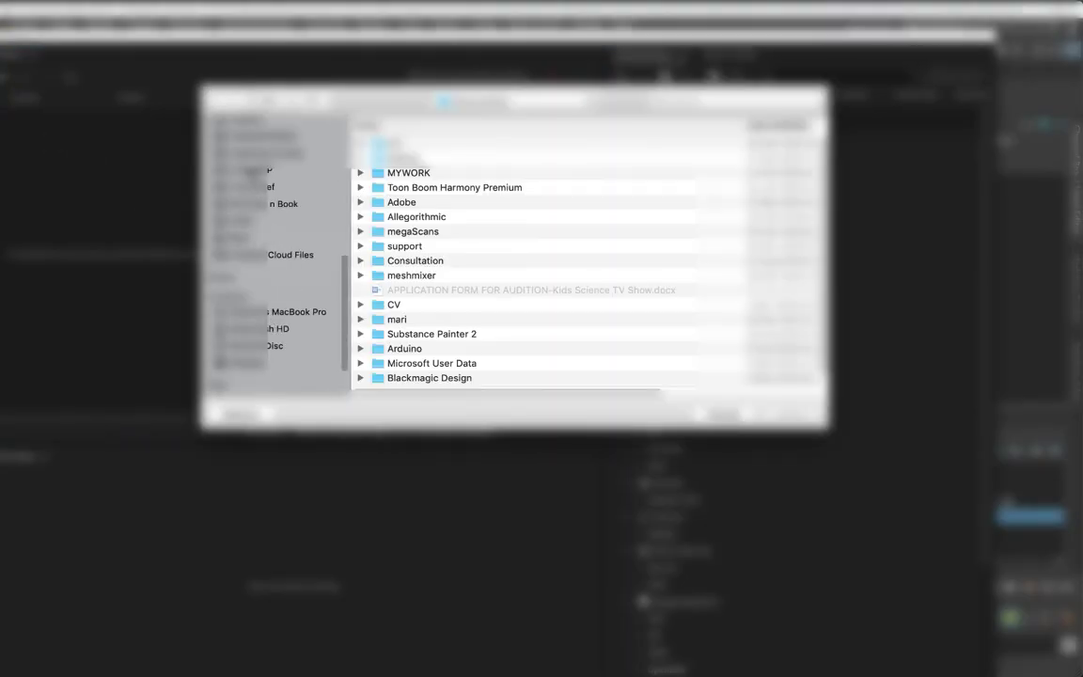
click(228, 170)
double_click(423, 175)
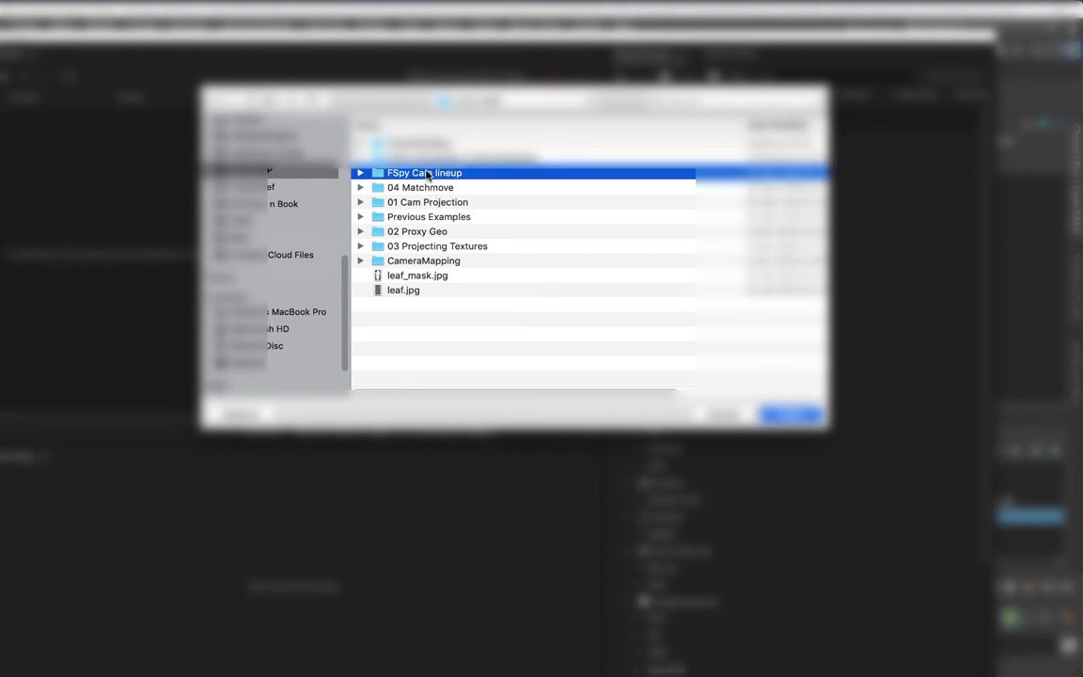
double_click(423, 172)
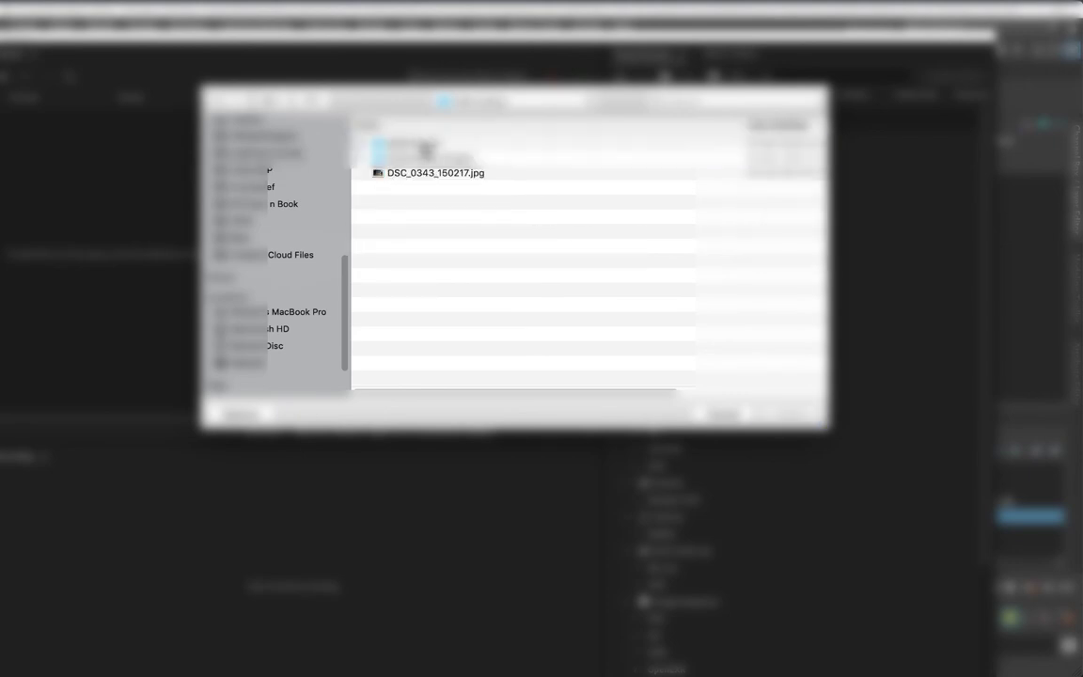
- Browse from the Doll House folder into DollsHouse_Project and its images folder
click(381, 139)
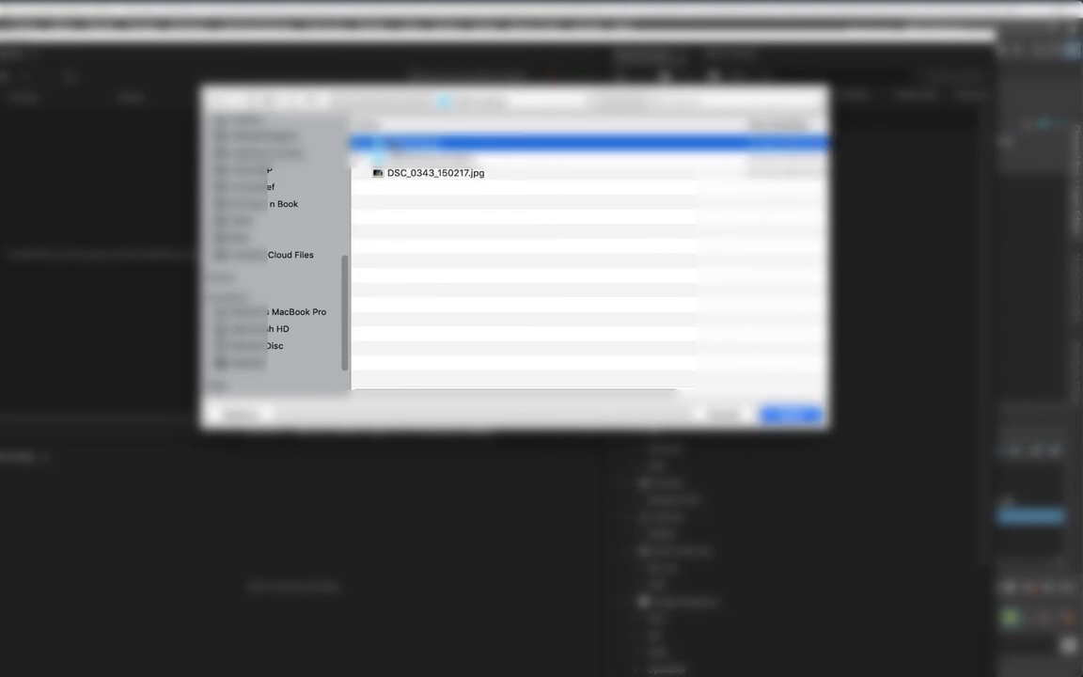
click(371, 156)
double_click(380, 156)
double_click(381, 140)
- Select all DollHouse_1 frames from 0115 down to 0001 and import them as a PNG file sequence
click(409, 153)
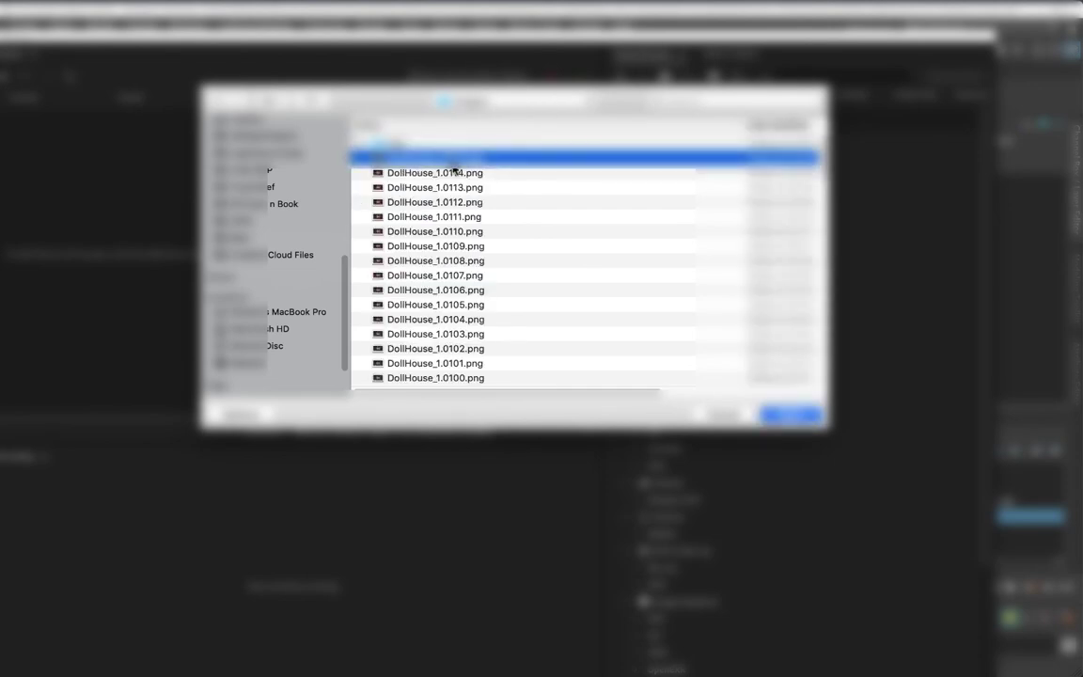
scroll(443, 282, down, 10)
scroll(463, 298, down, 15)
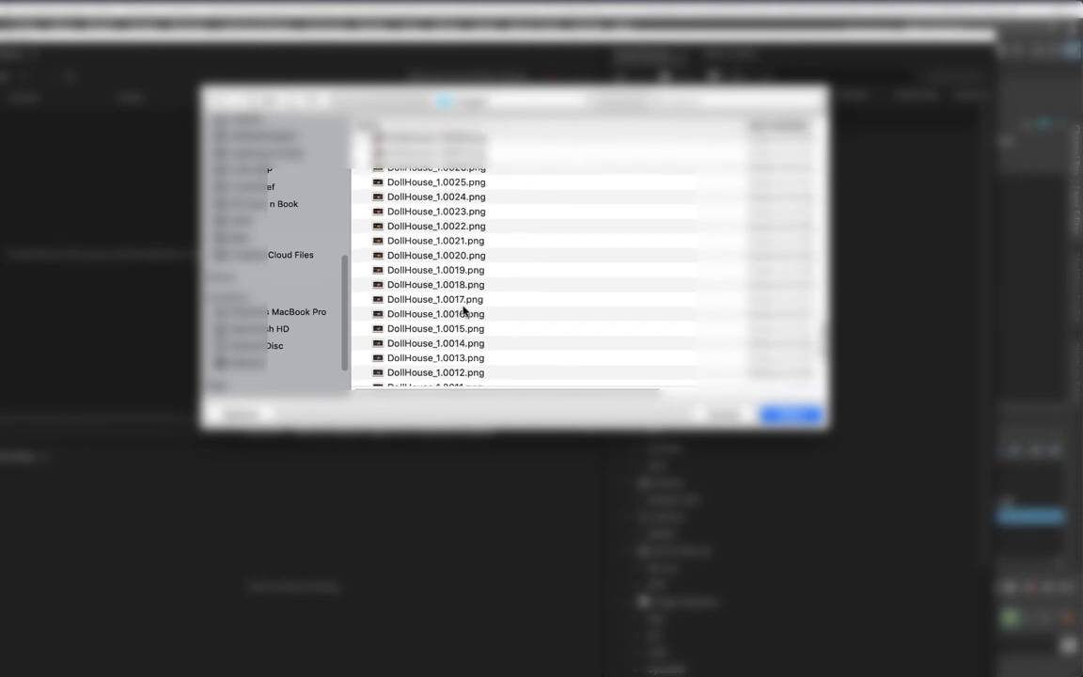
shift+click(463, 378)
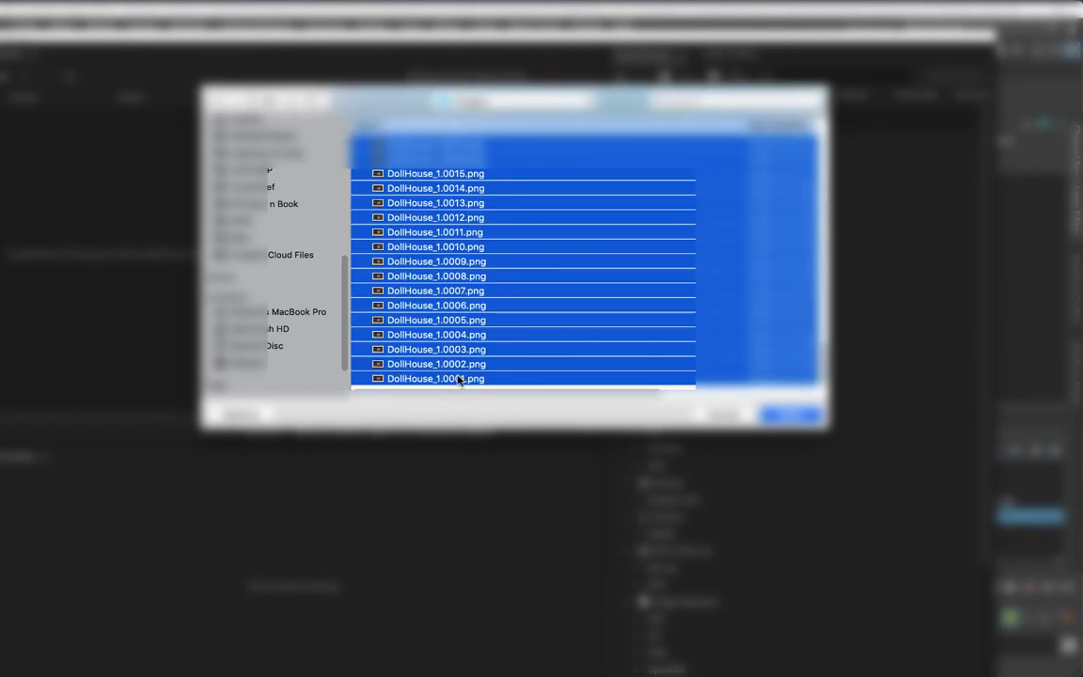
click(240, 417)
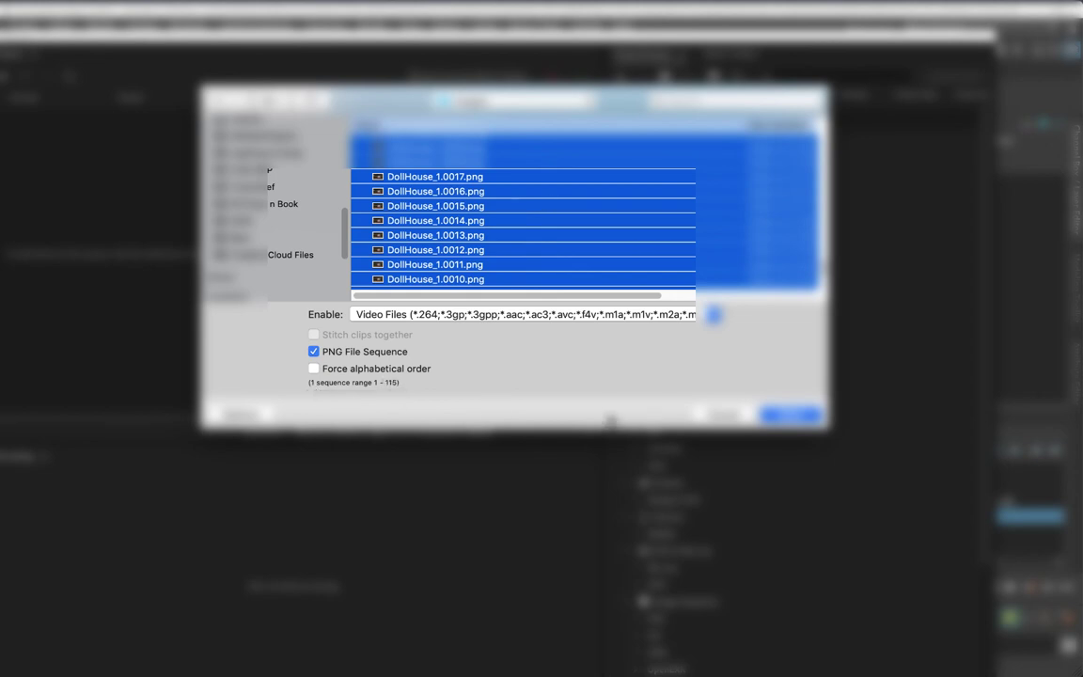
key(Return)
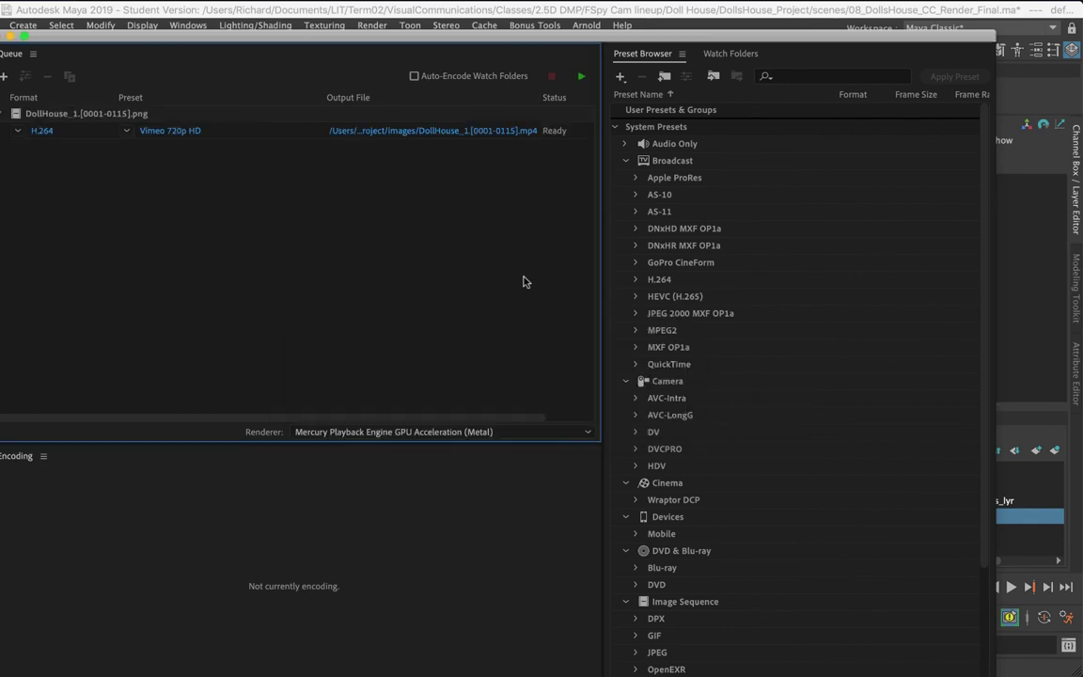
- Keep the sequence's format as H.264, set its preset to Vimeo 1080p Full HD, and start encoding the queue
click(28, 129)
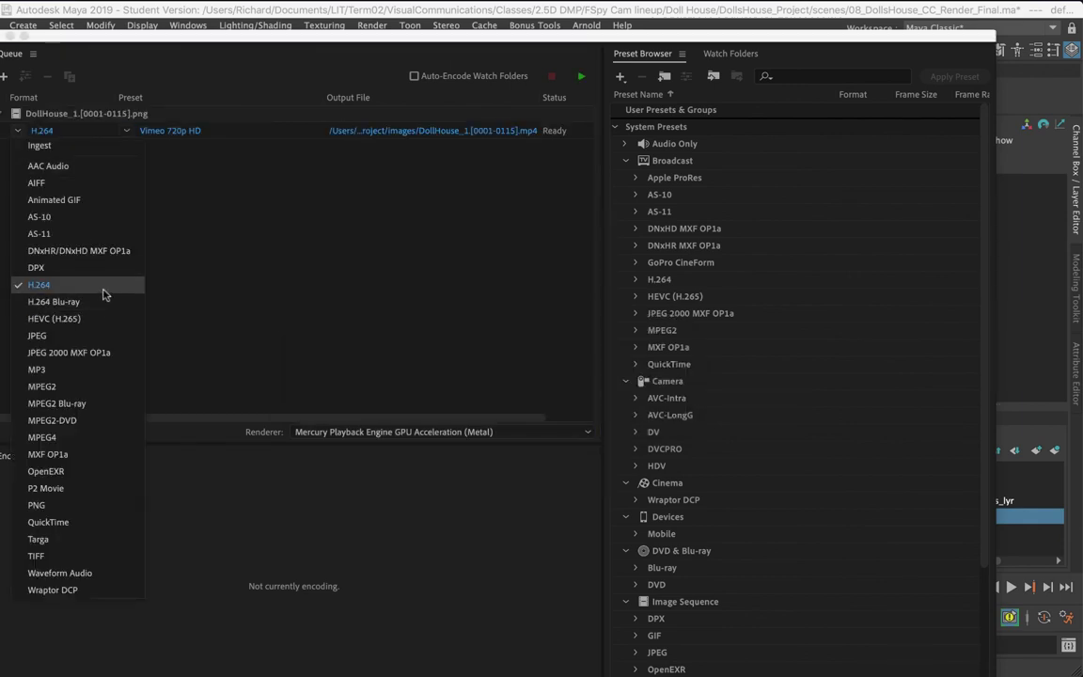
click(191, 266)
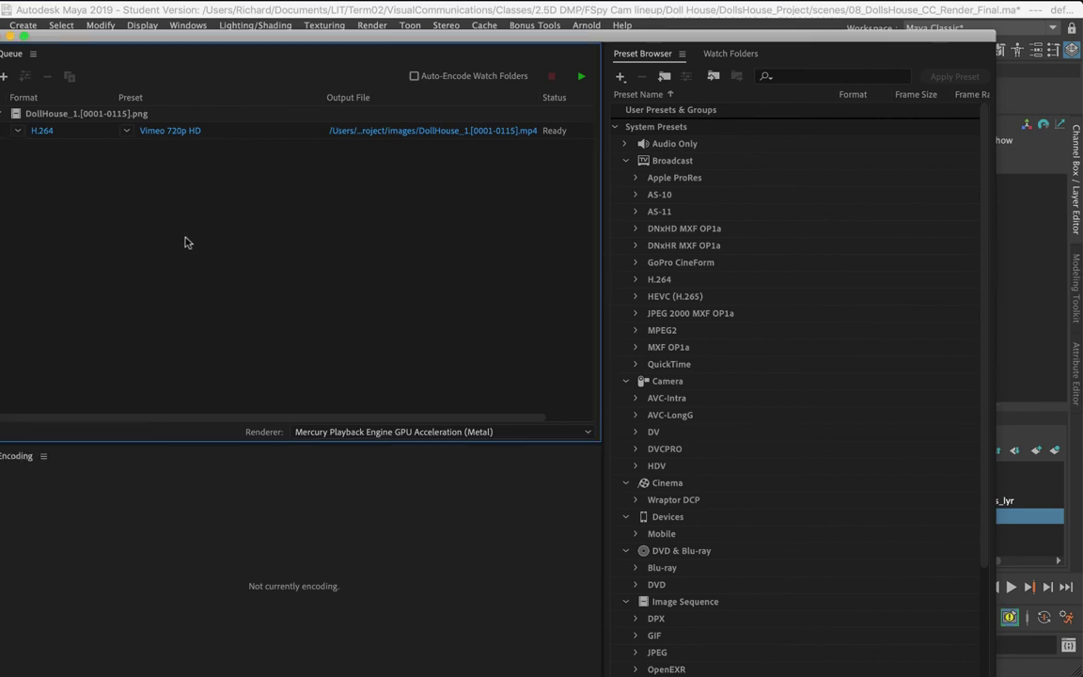
click(131, 131)
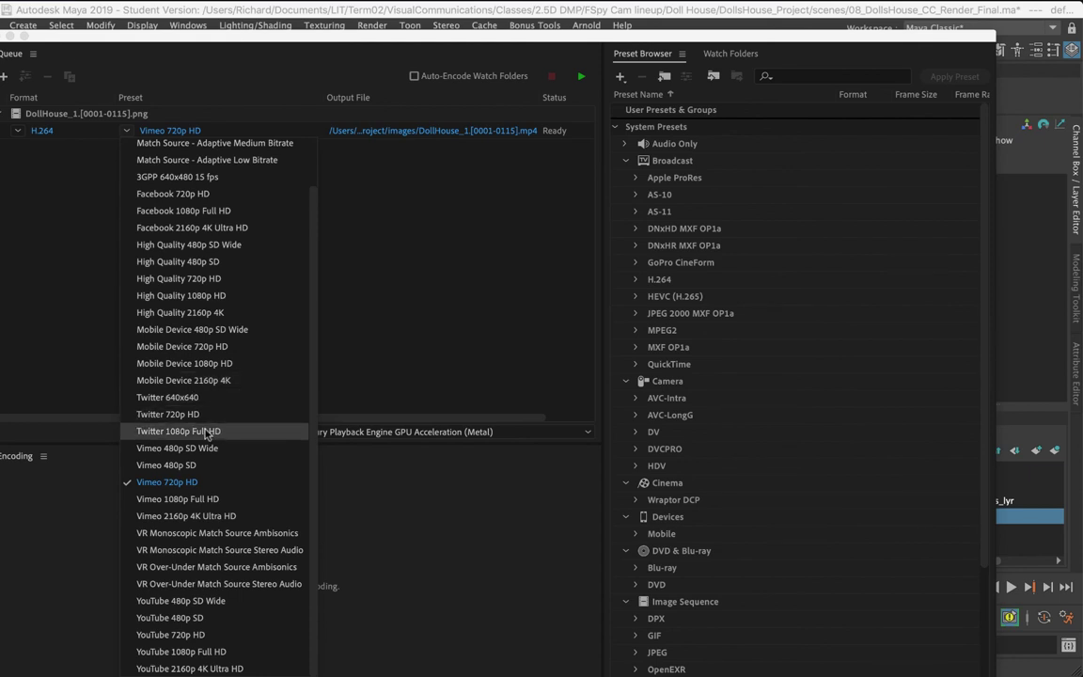
click(231, 501)
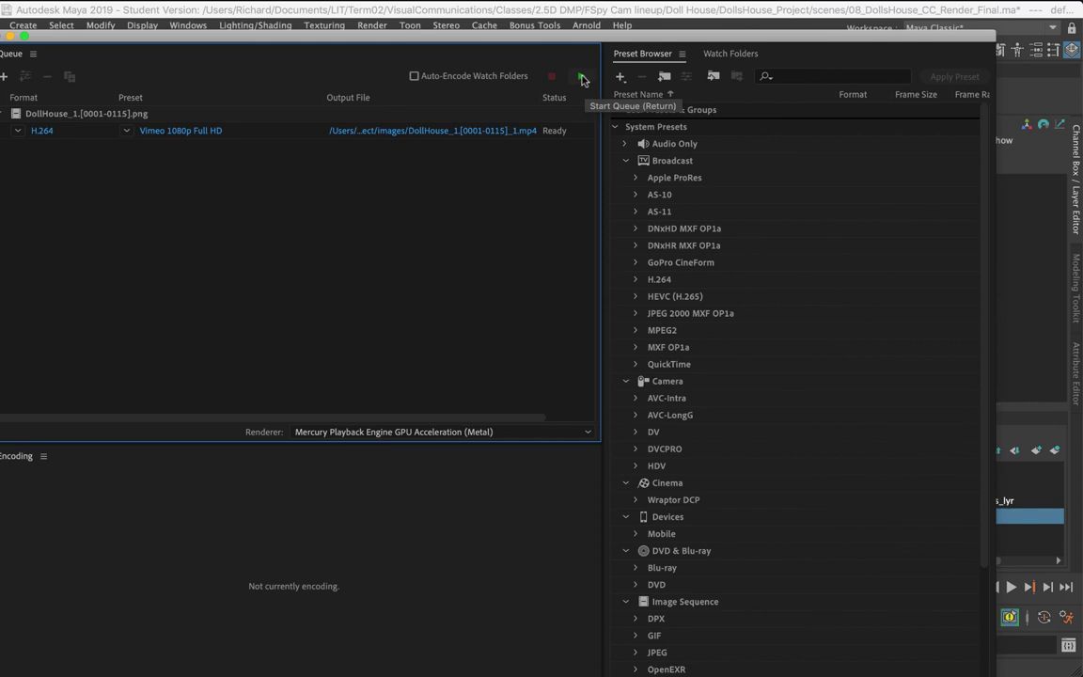
click(580, 81)
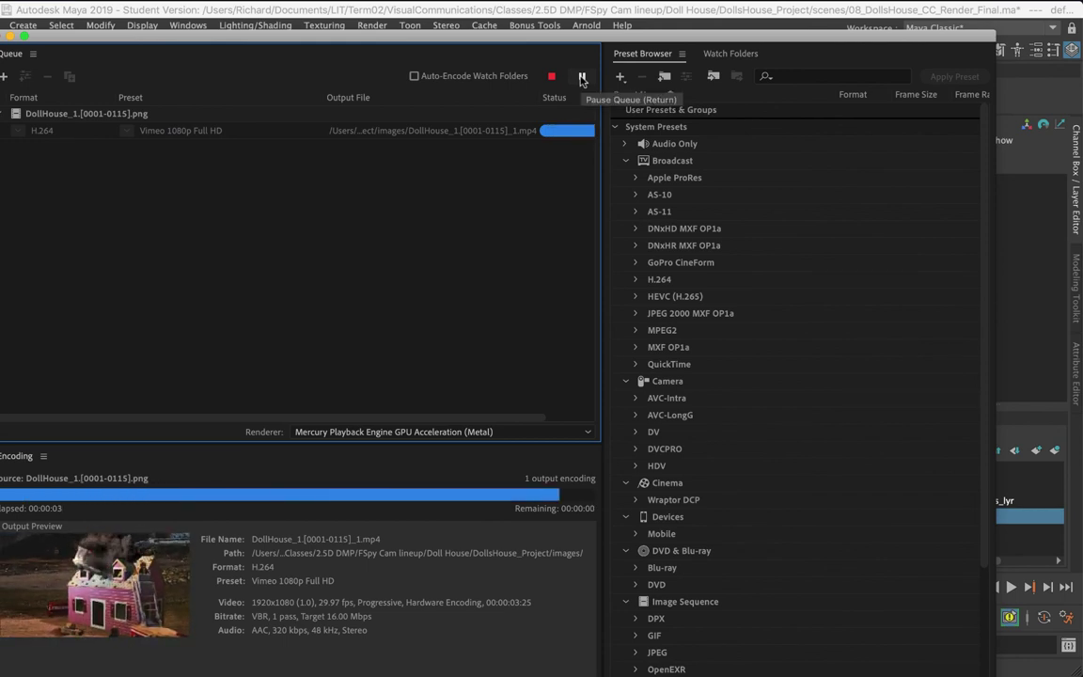
- Locate the encoded output in the project's images folder and preview the movie DollHouse_1.[0001-0115].mp4
click(513, 152)
click(630, 255)
key(space)
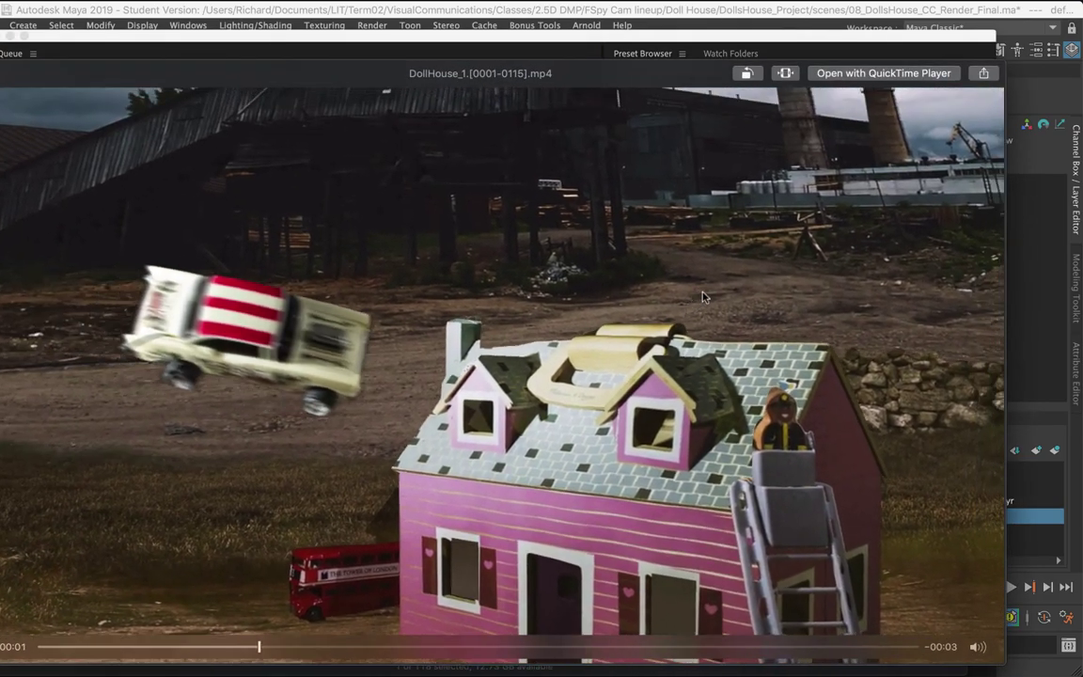